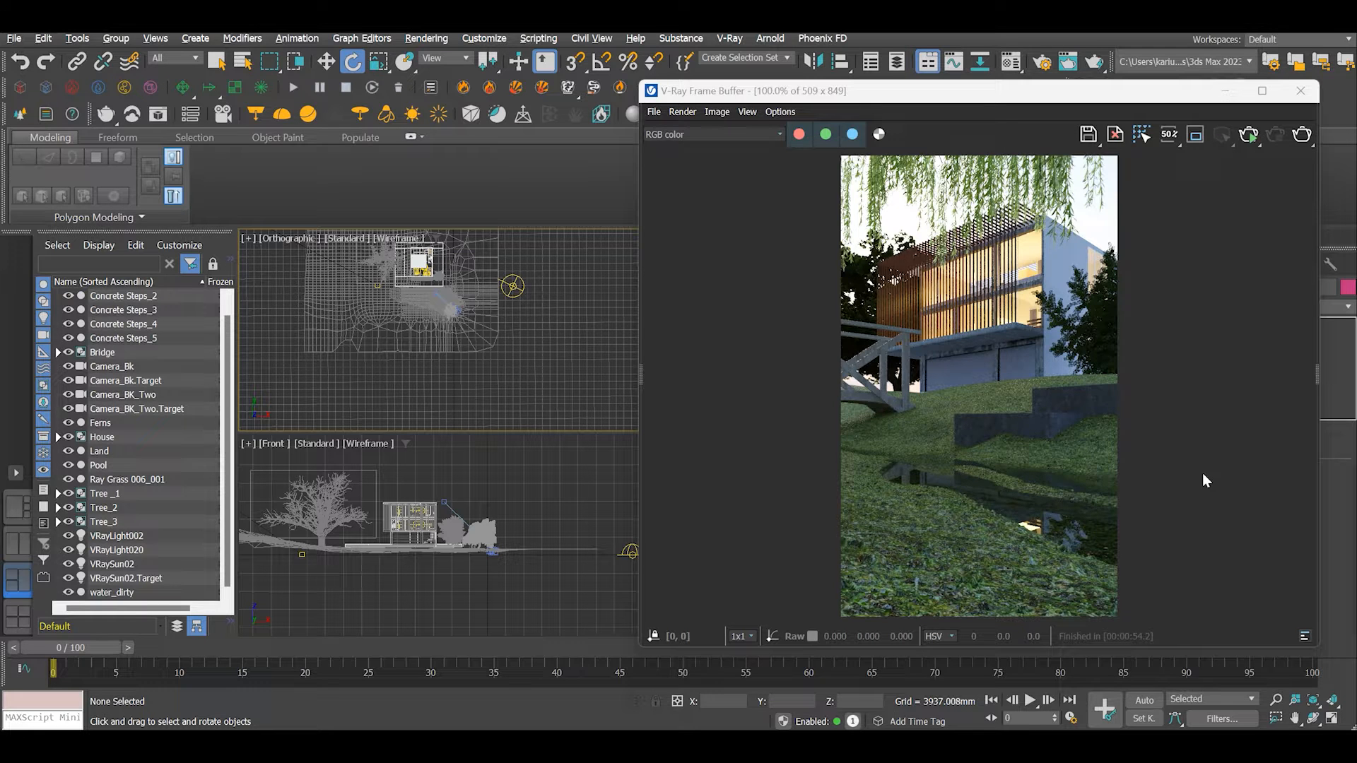
scroll(1040, 435, down, 1)
scroll(995, 388, up, 1)
scroll(500, 379, down, 1)
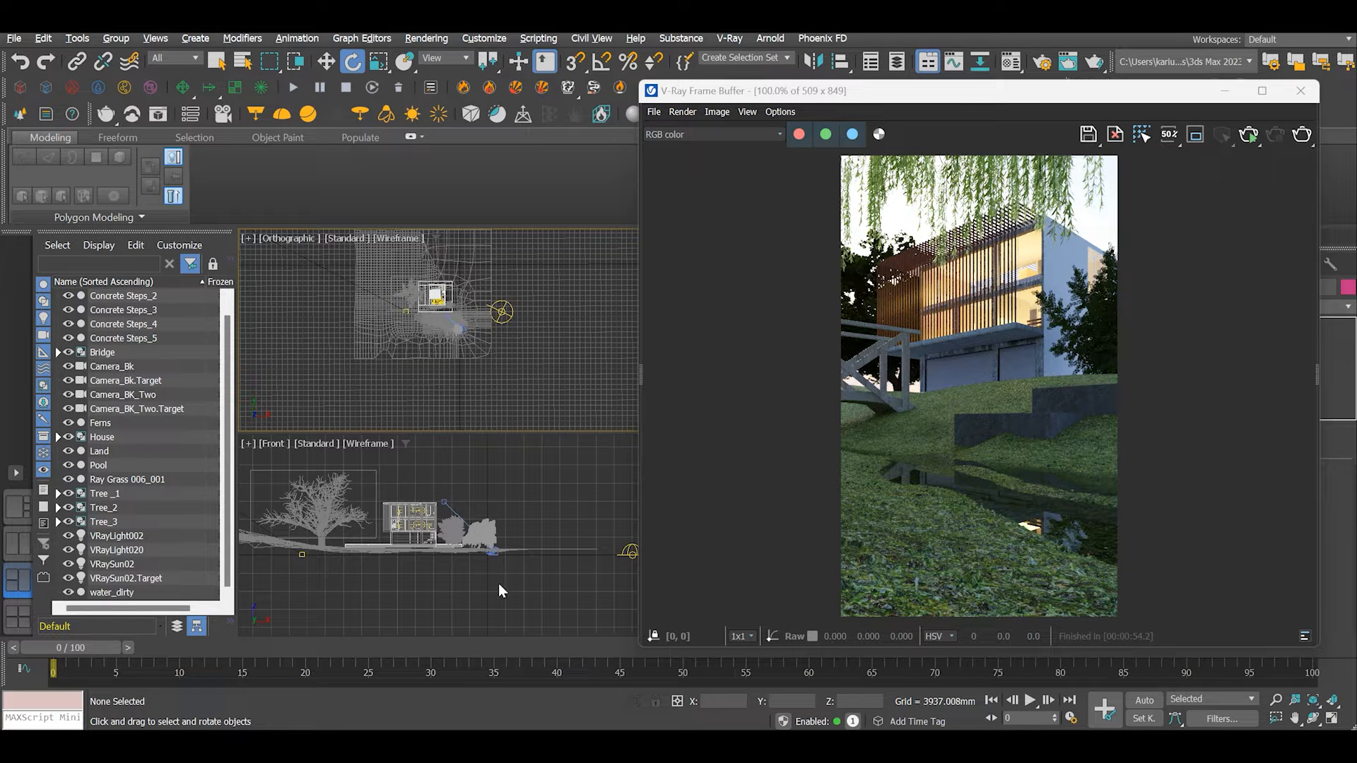
scroll(515, 585, down, 1)
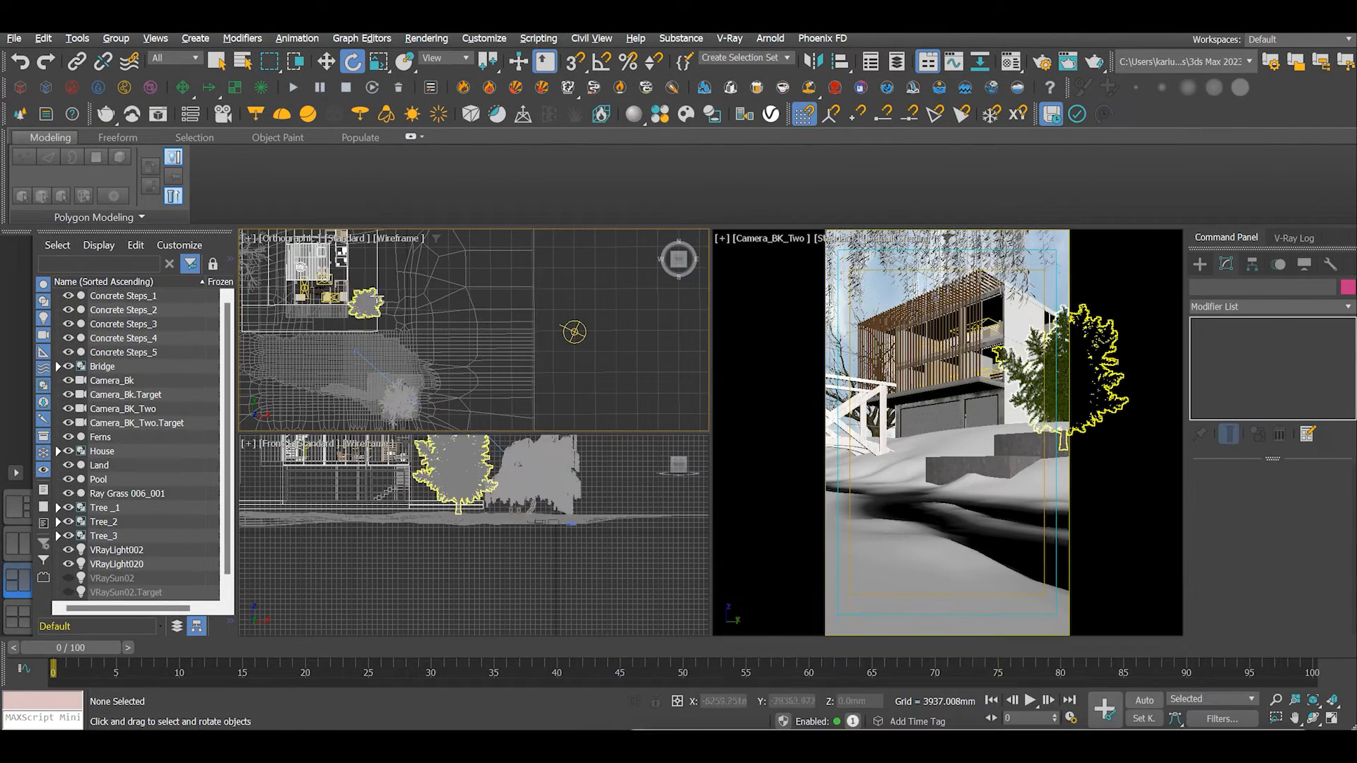
Hide the Tree_3 and Tree_1 groups via their eye icons in the Scene Explorer
click(355, 306)
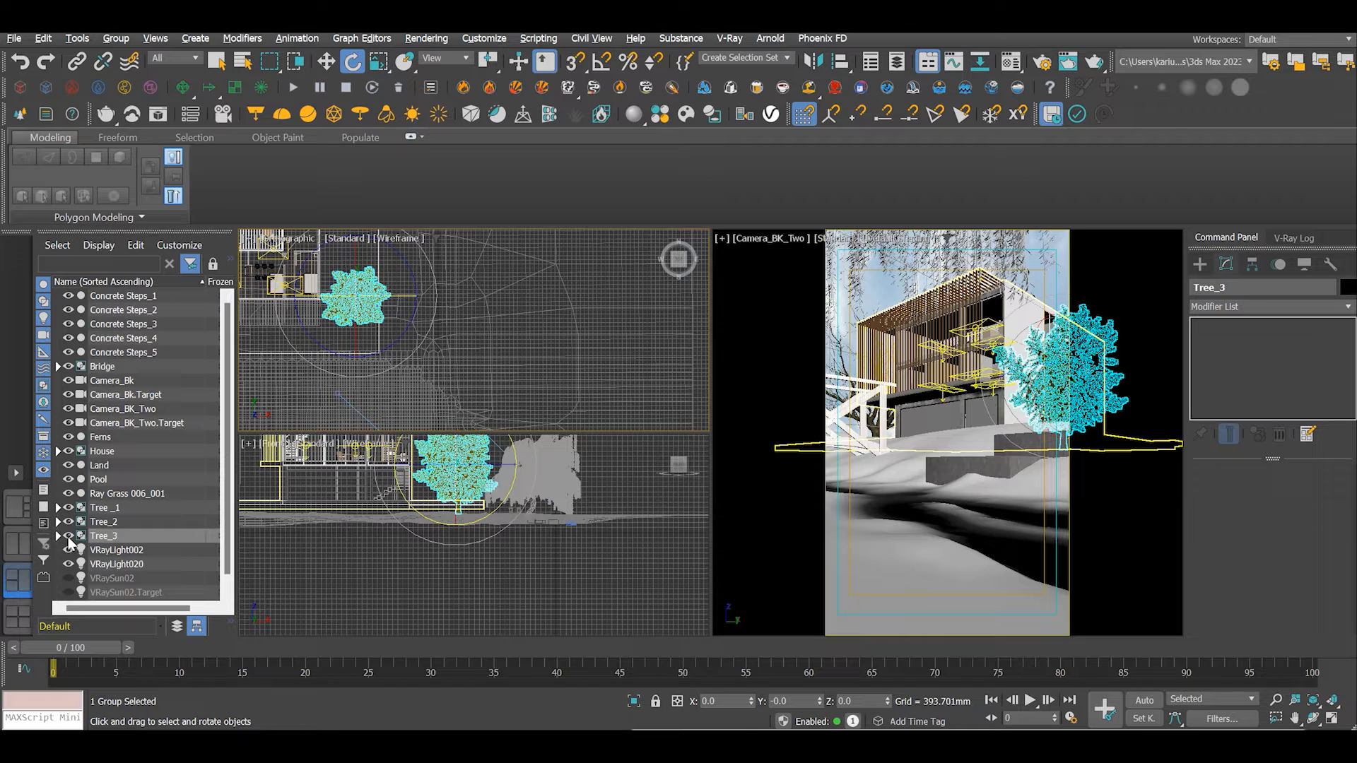
click(71, 536)
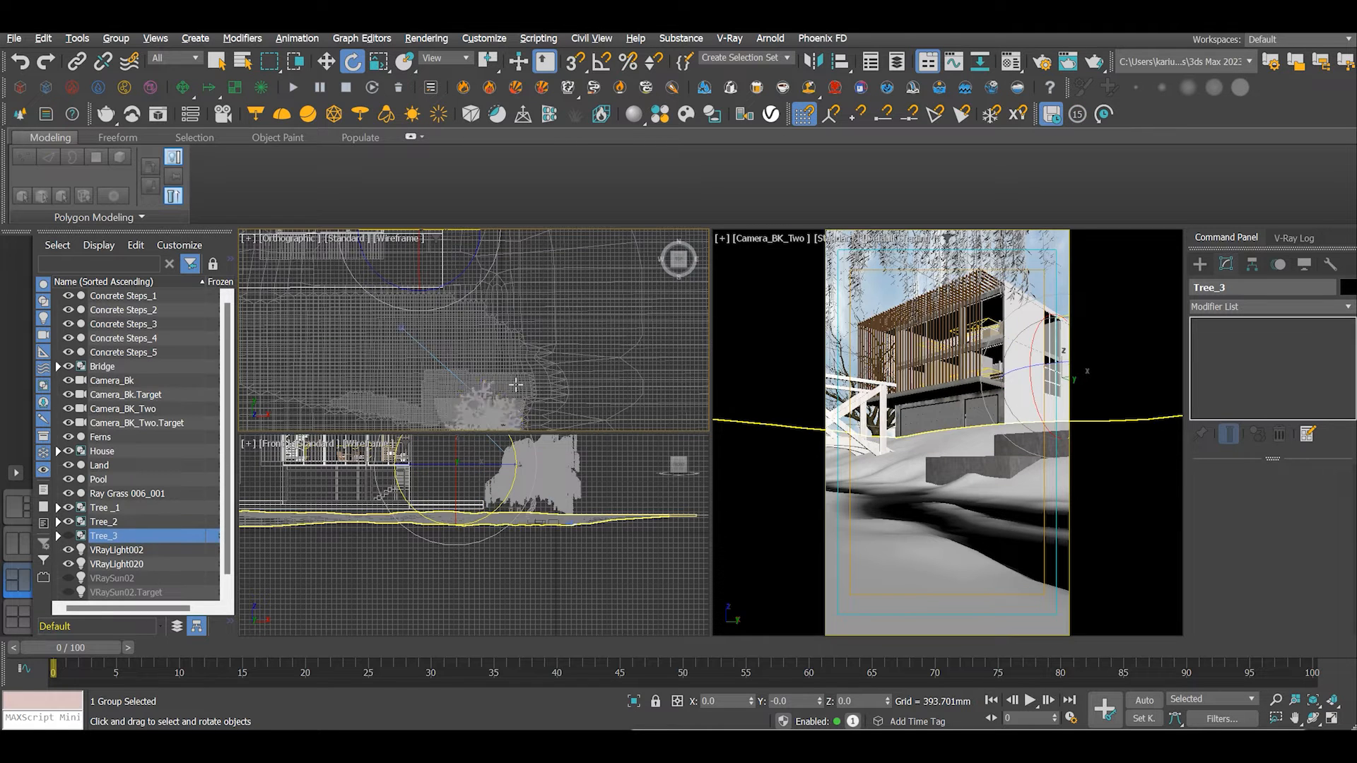
click(105, 508)
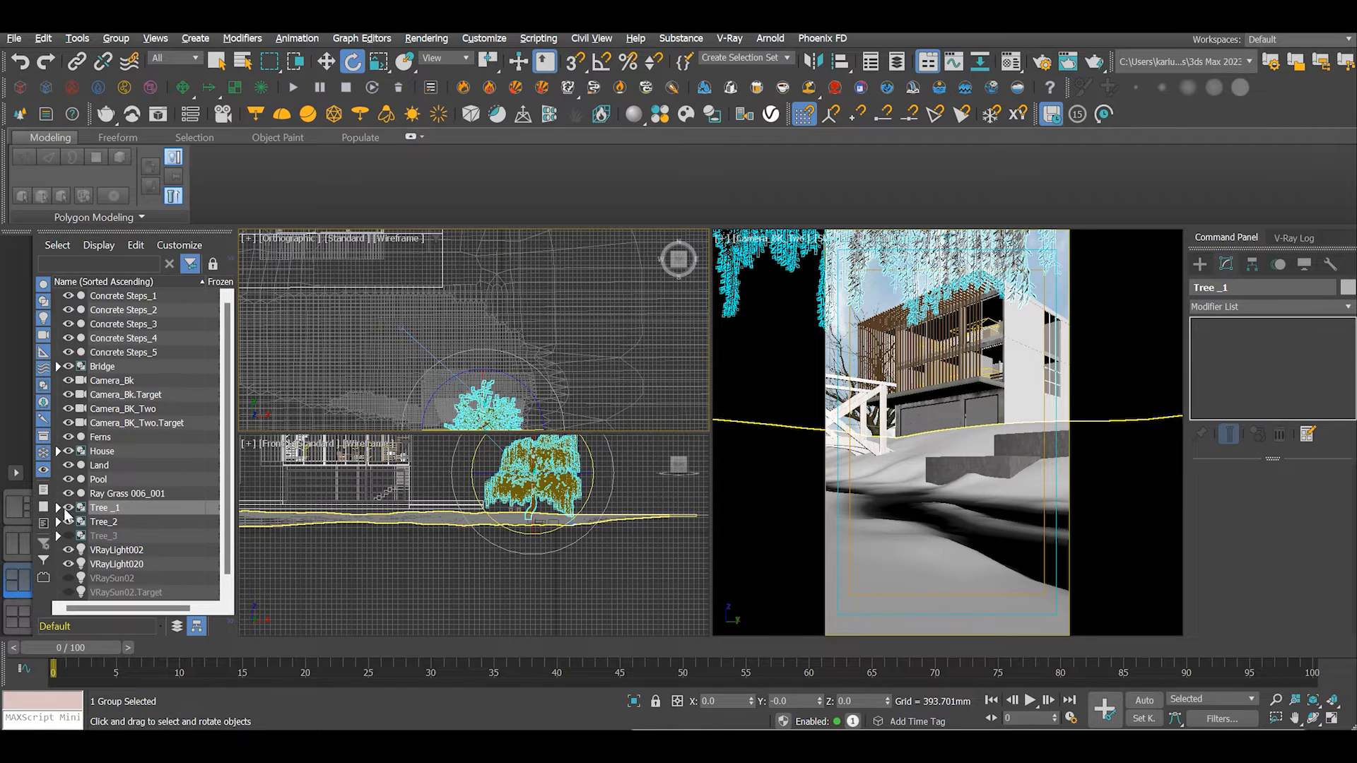
click(70, 508)
Hide the Tree_2 group, clear the selection and reposition the render preview window
click(433, 308)
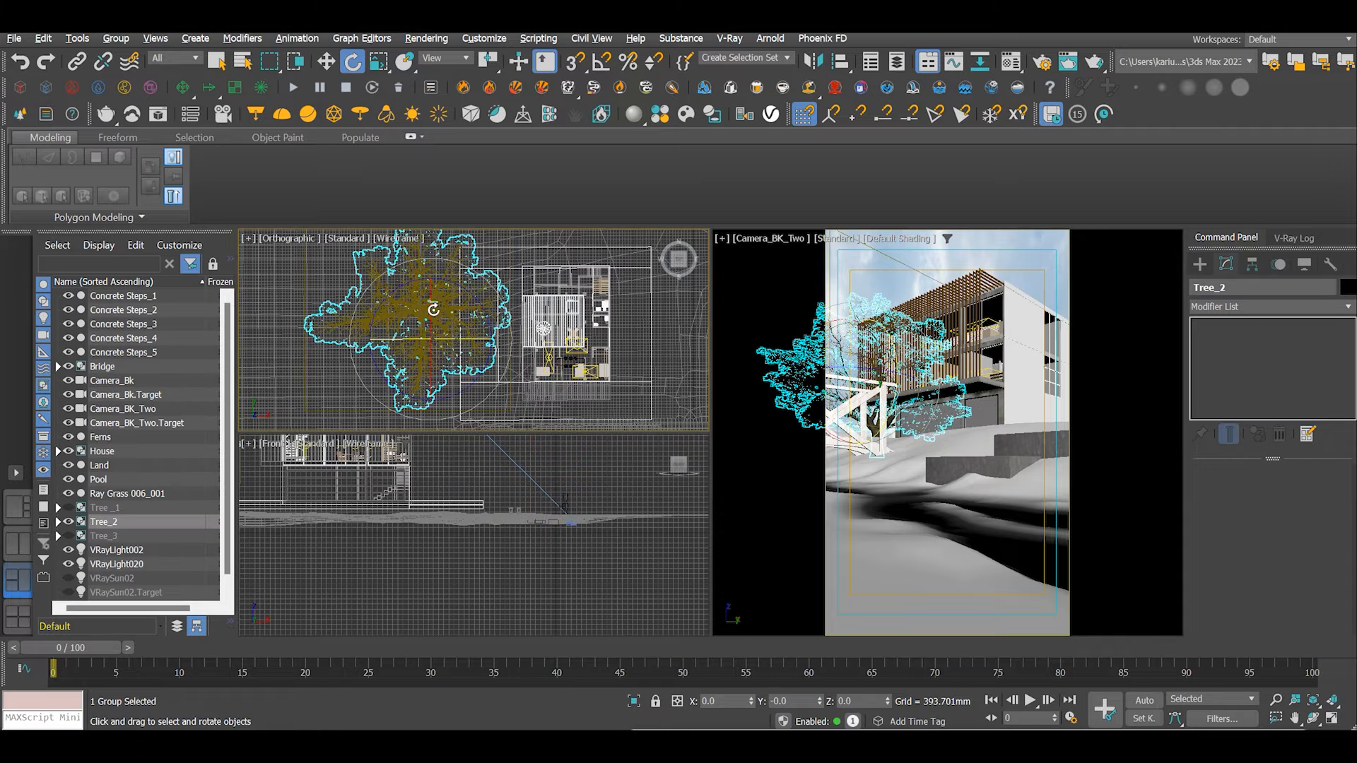
click(70, 522)
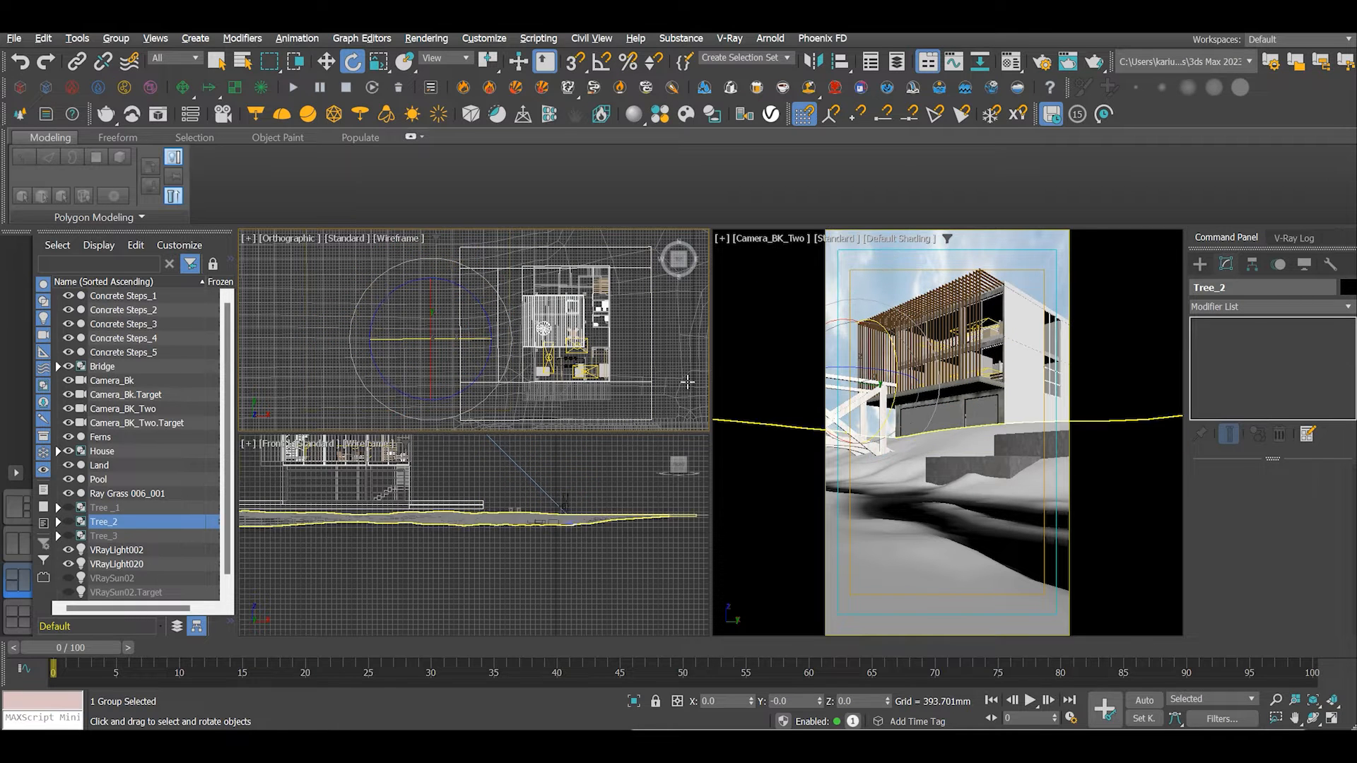
click(551, 490)
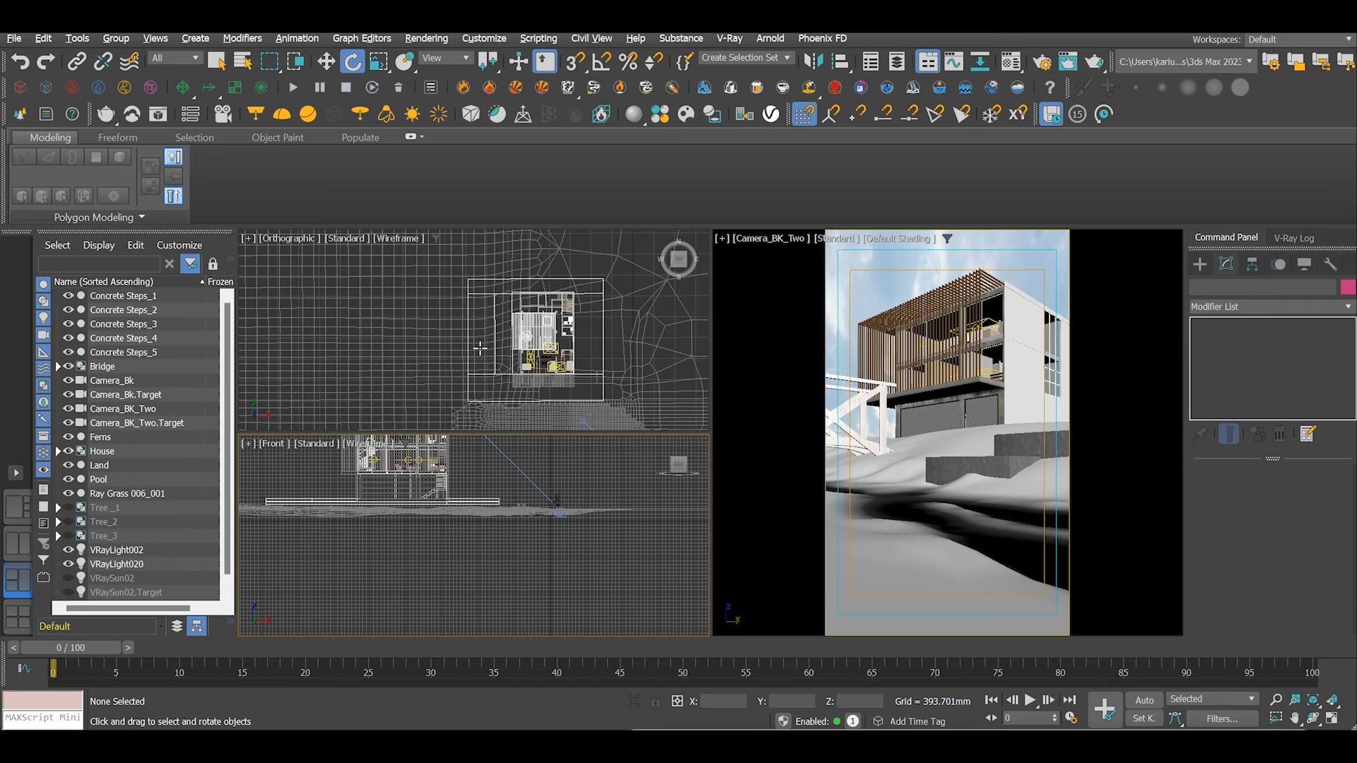
scroll(586, 370, down, 3)
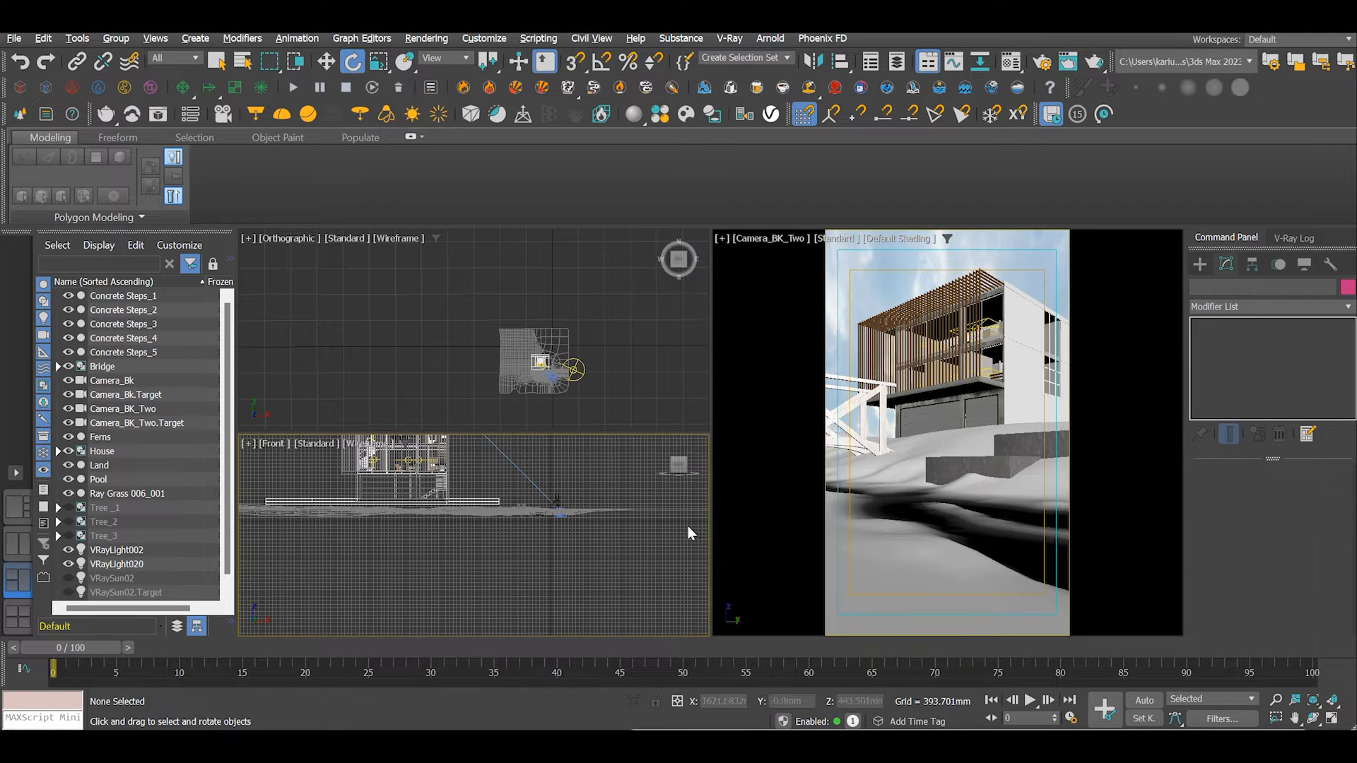
scroll(586, 595, down, 3)
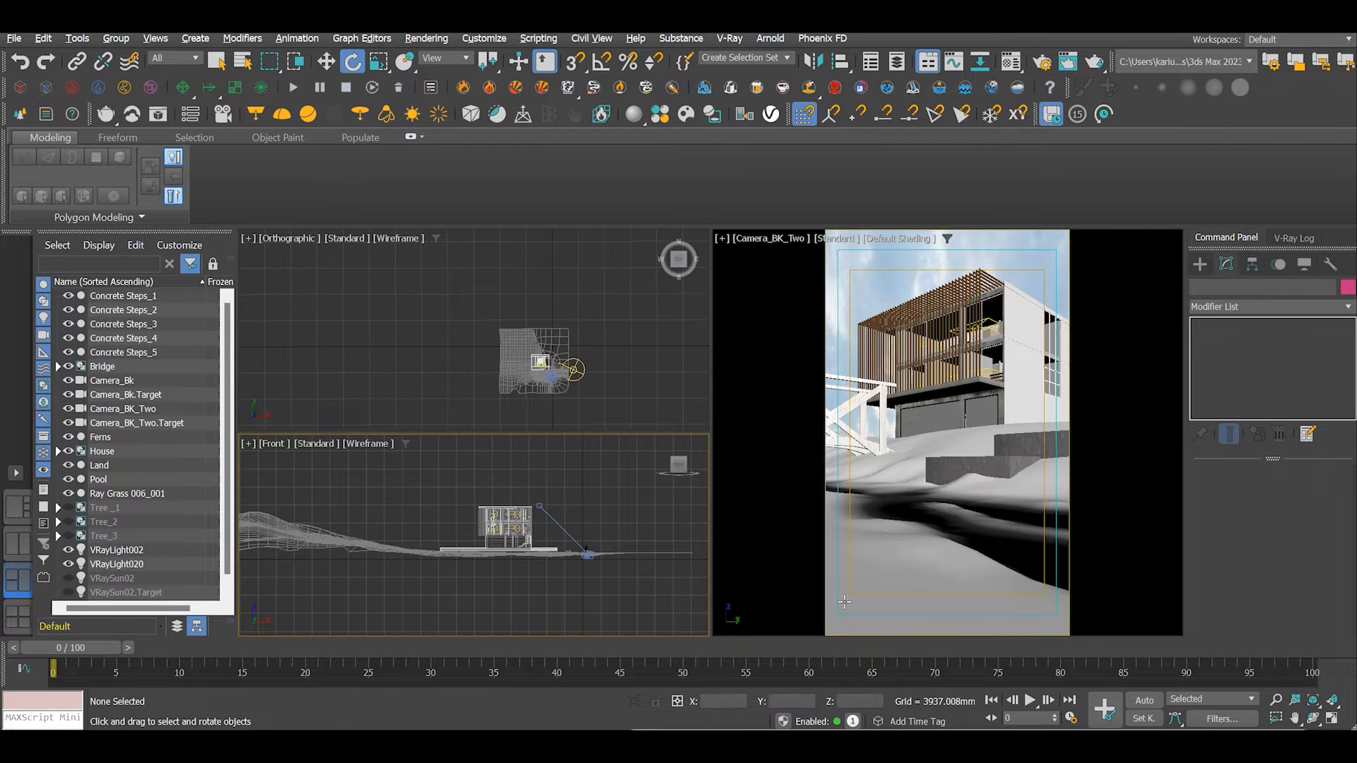
drag(914, 419, 914, 130)
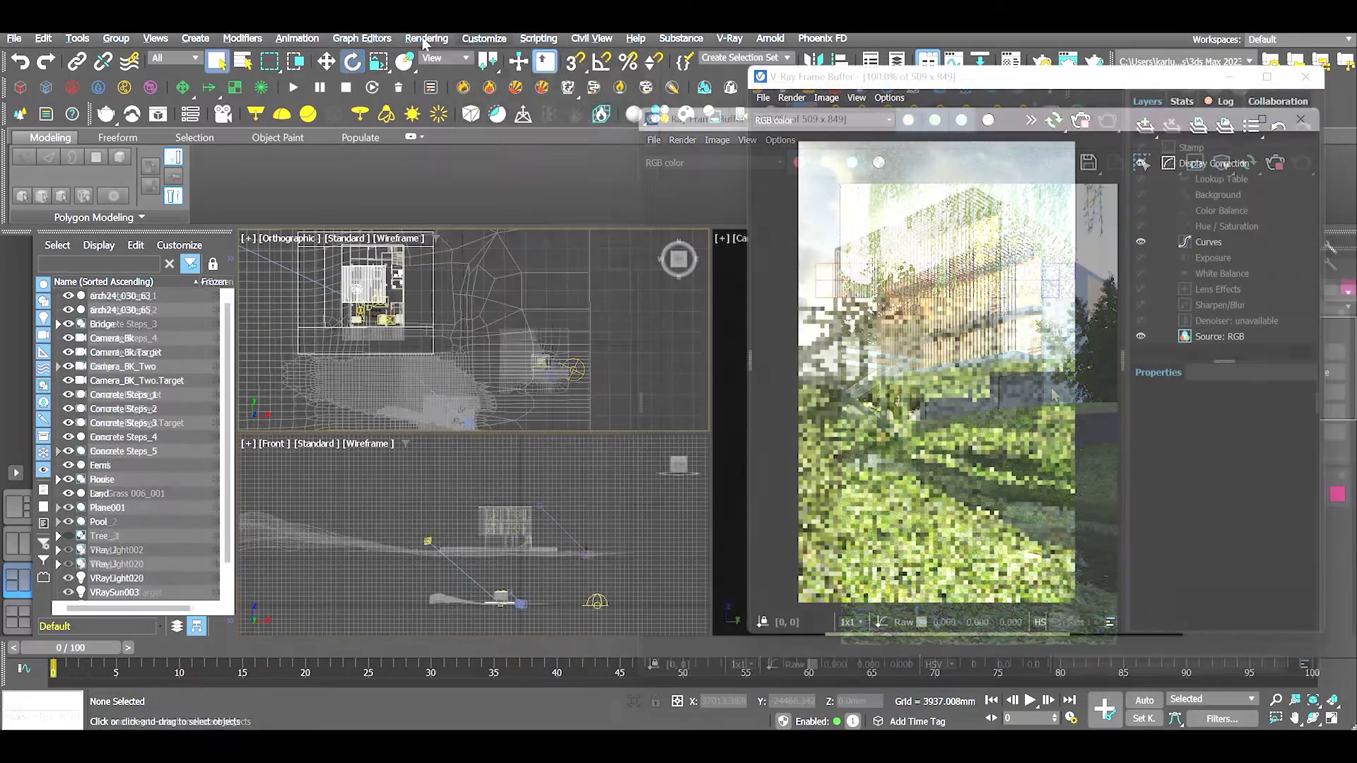
Bring up the Environment and Effects settings from the Rendering menu
click(426, 40)
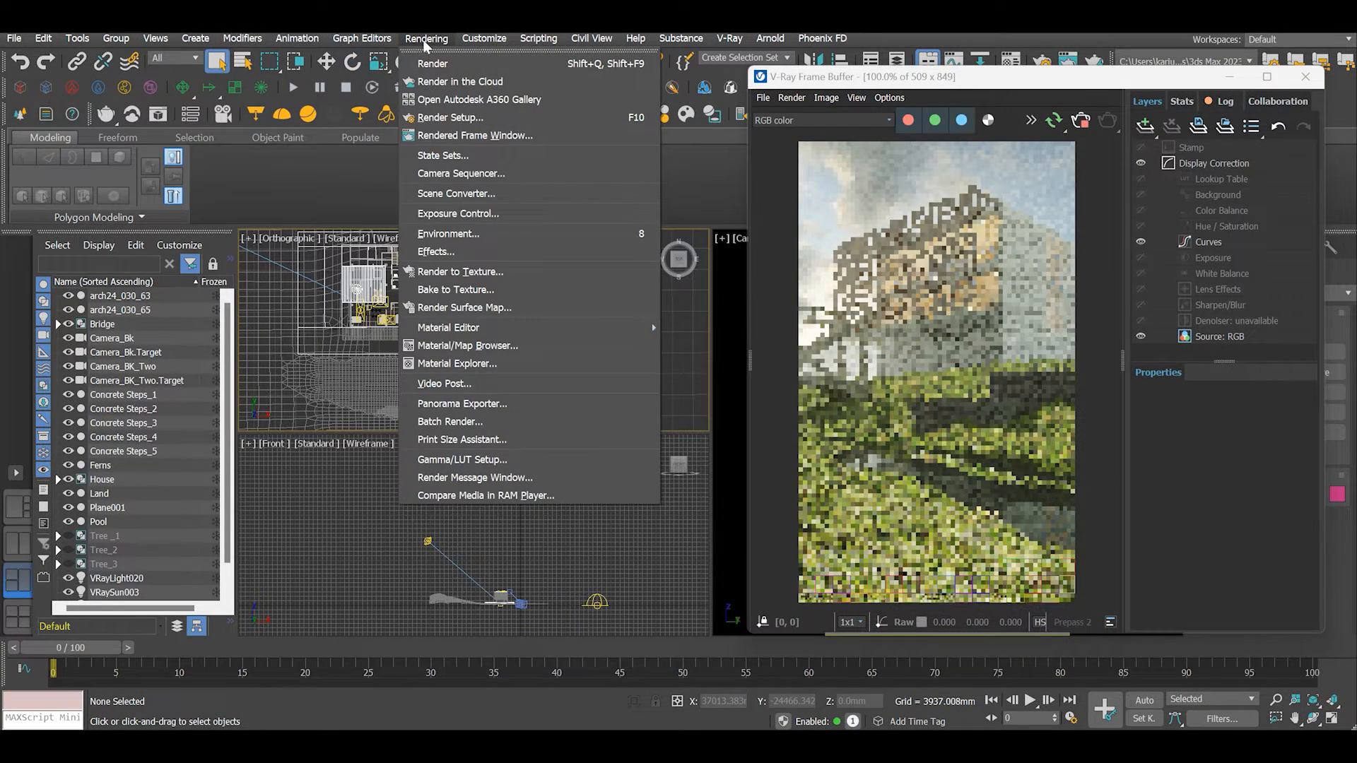
click(426, 40)
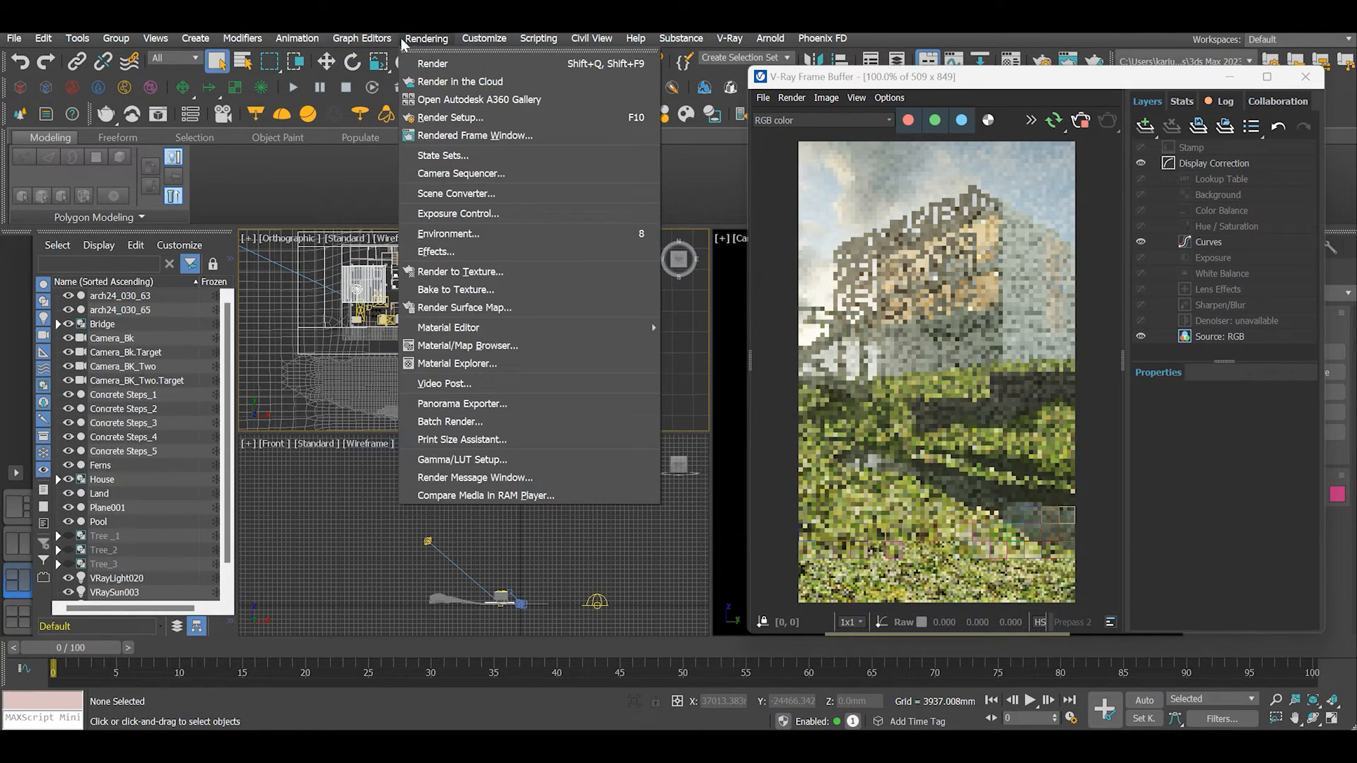
click(473, 236)
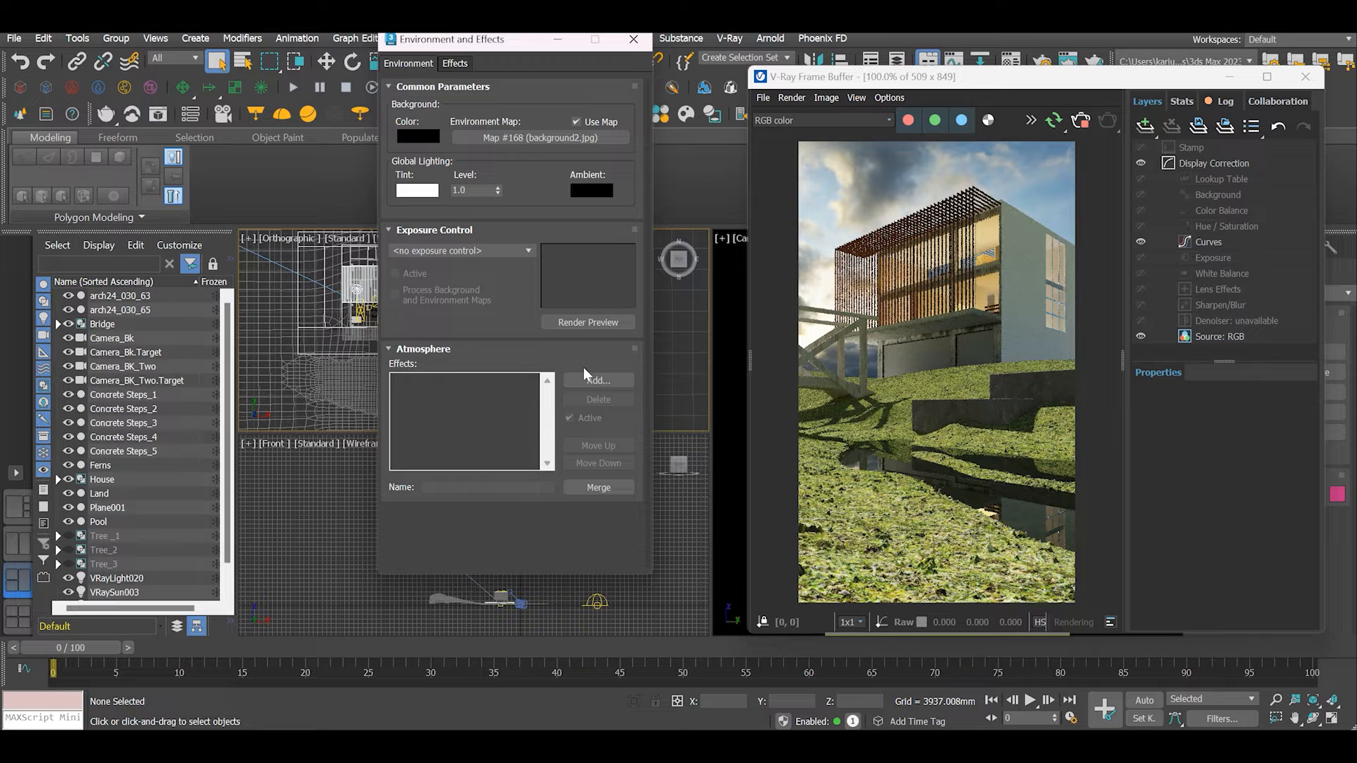
Add a VRayEnvironmentFog atmospheric effect to the environment
click(598, 381)
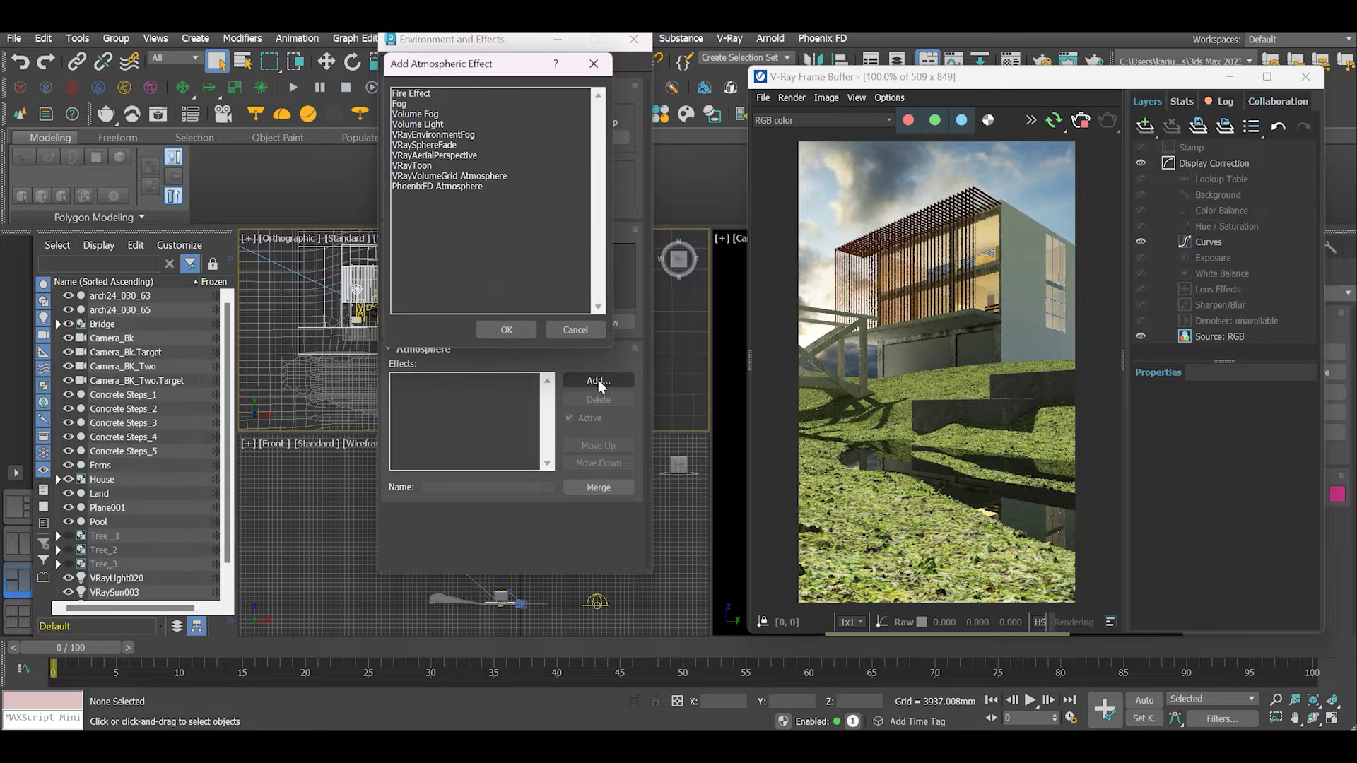
click(445, 136)
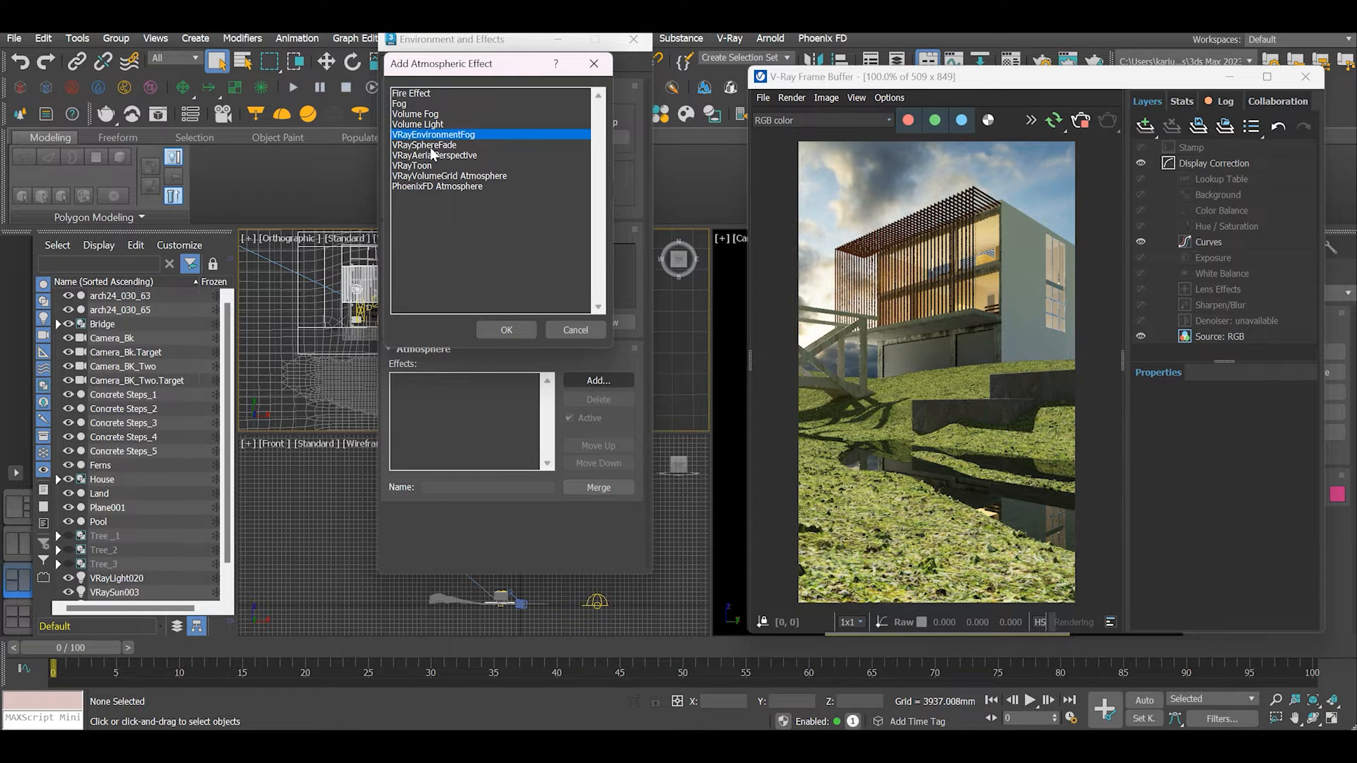
click(507, 330)
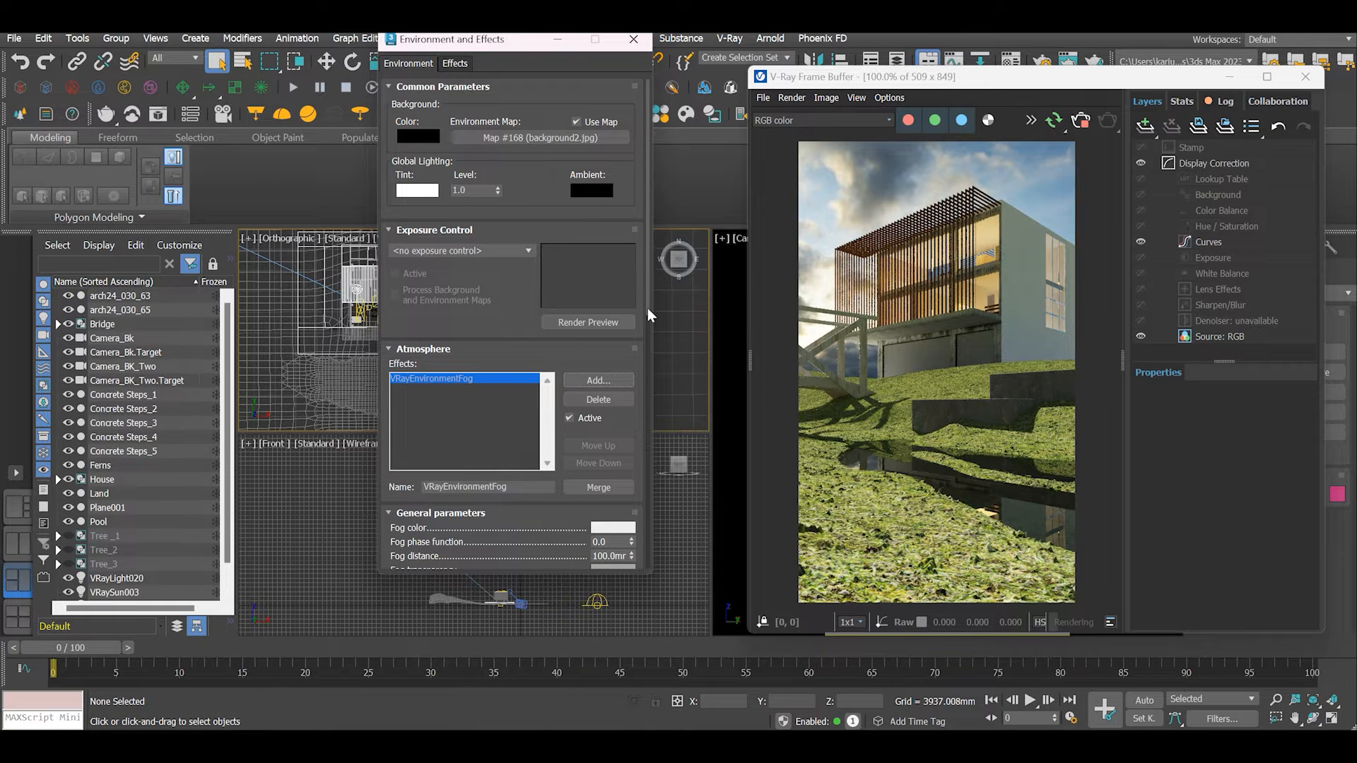
drag(647, 308, 647, 327)
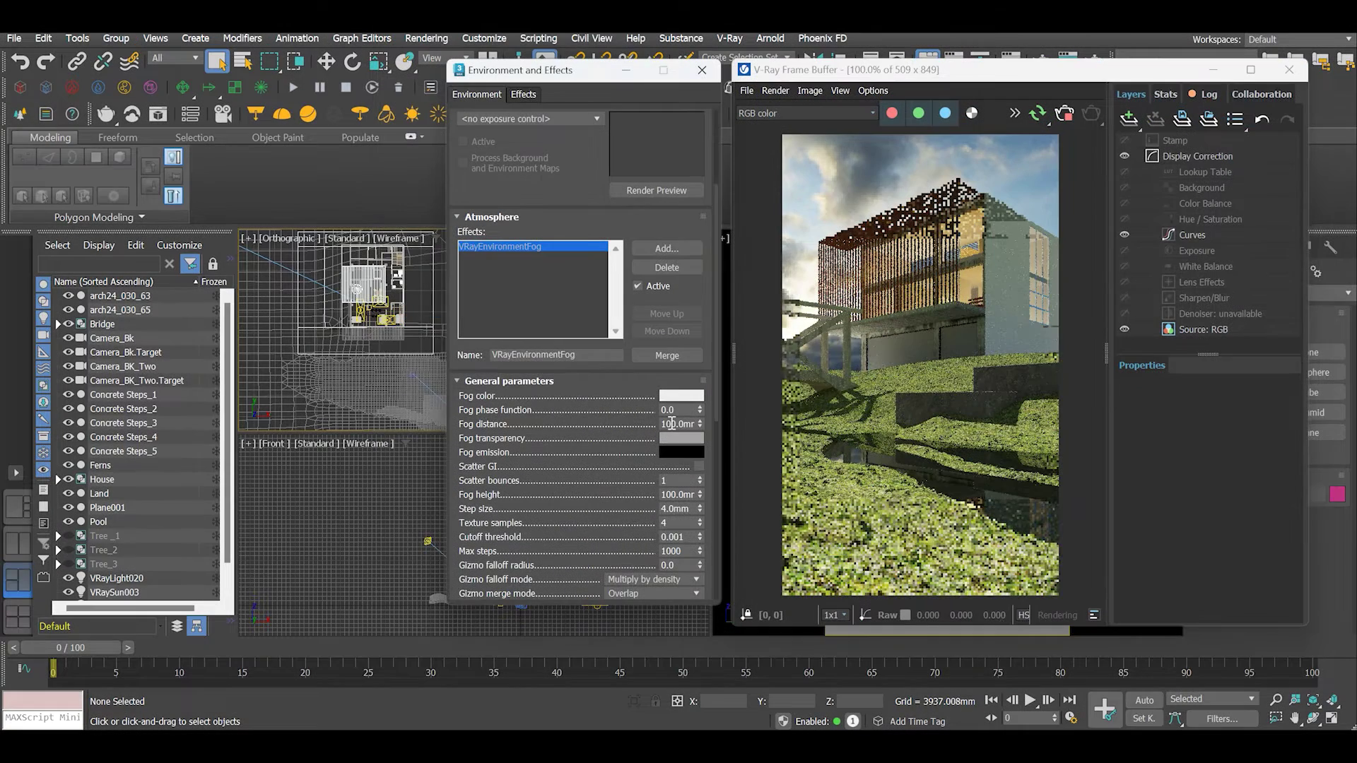
Change the fog distance to 16000 and commit it
double_click(672, 425)
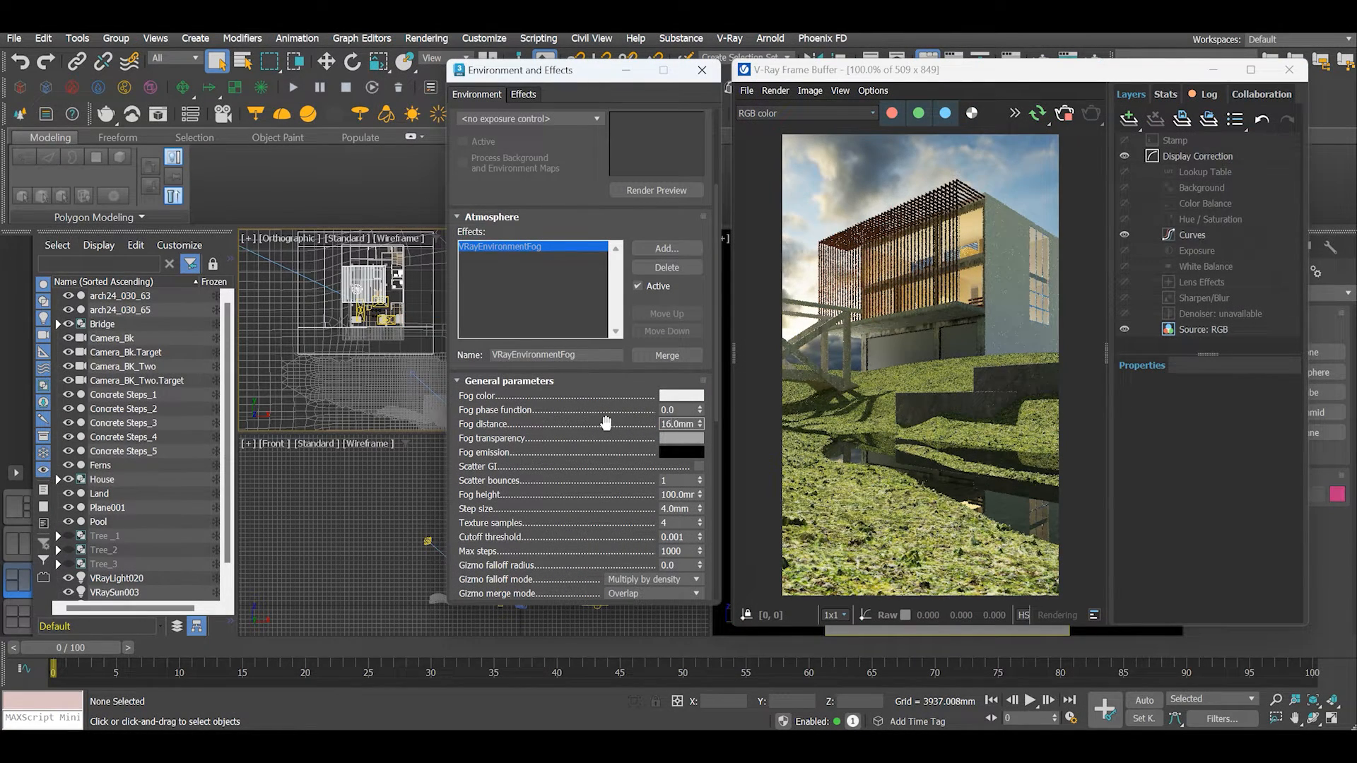
text(000)
key(Return)
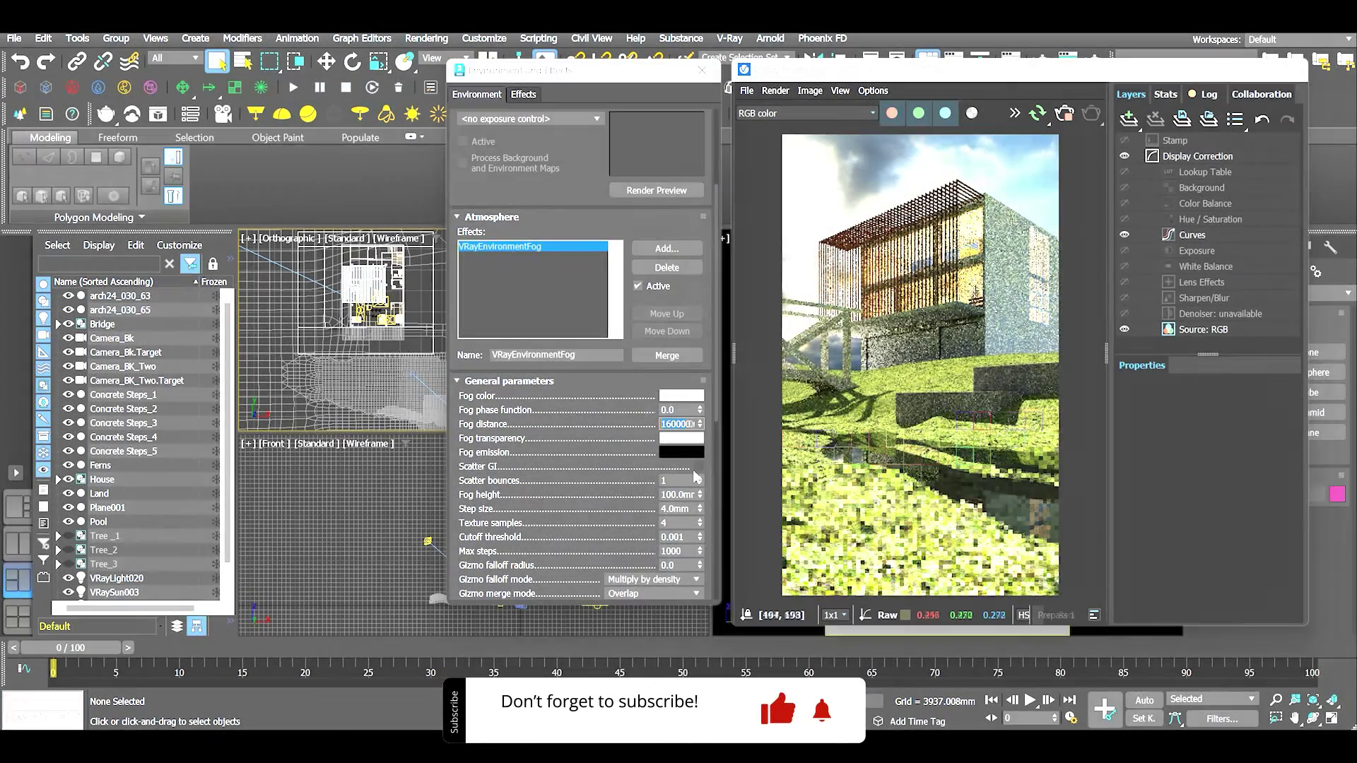
click(698, 467)
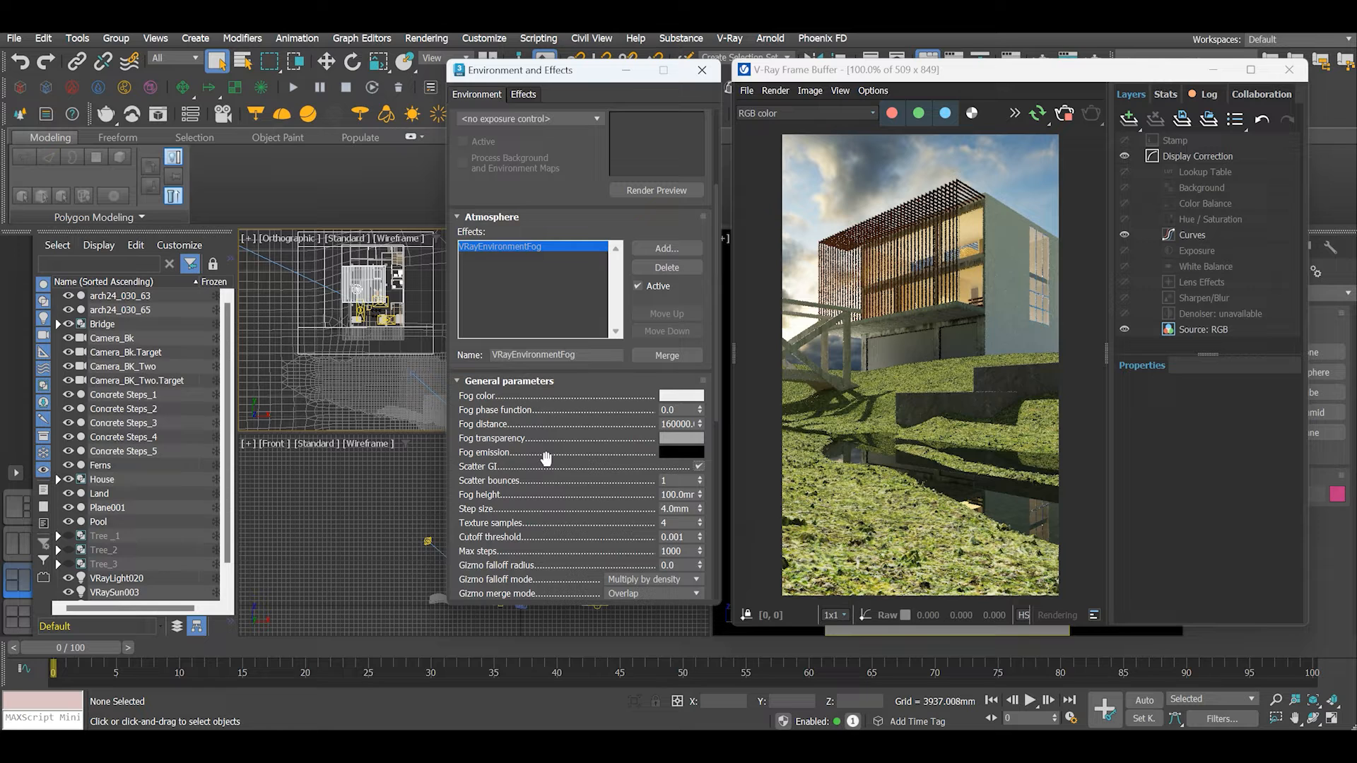
click(696, 466)
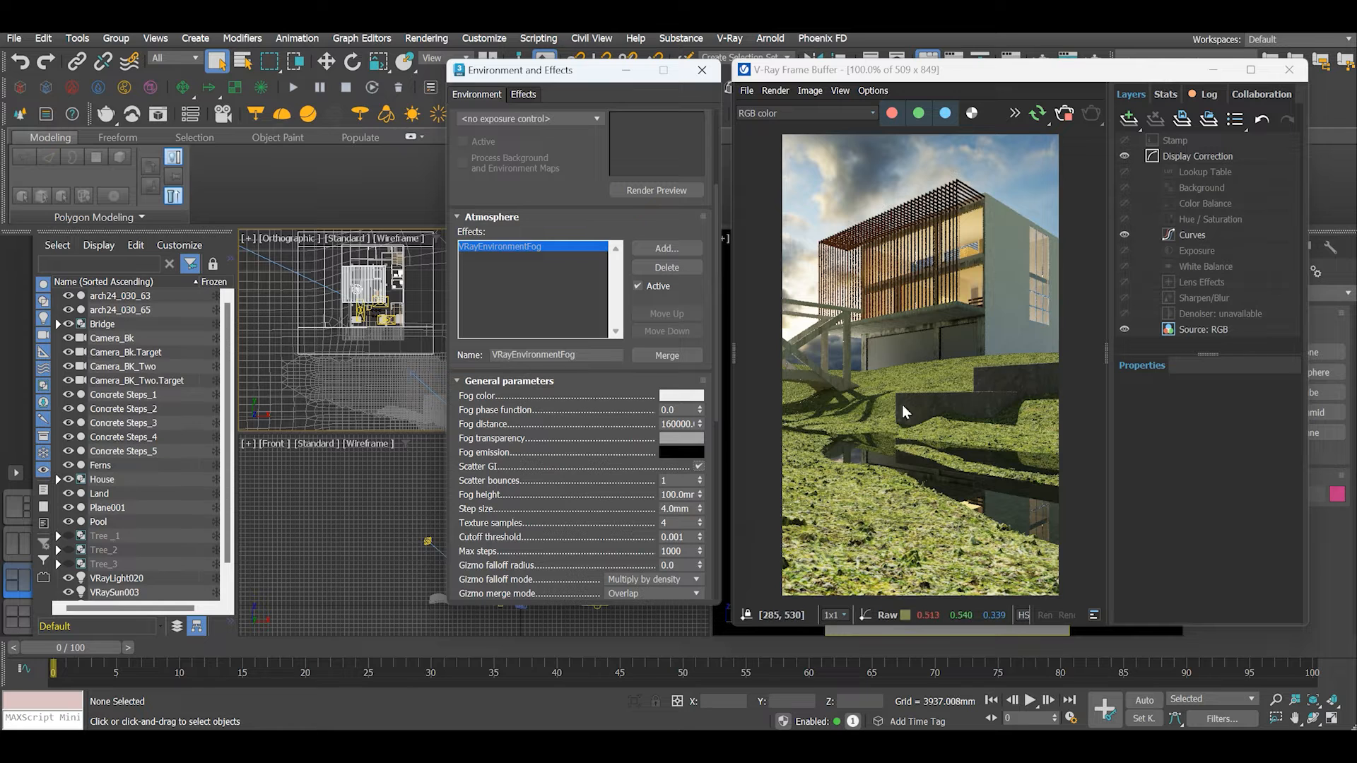
scroll(897, 367, up, 1)
scroll(906, 384, down, 1)
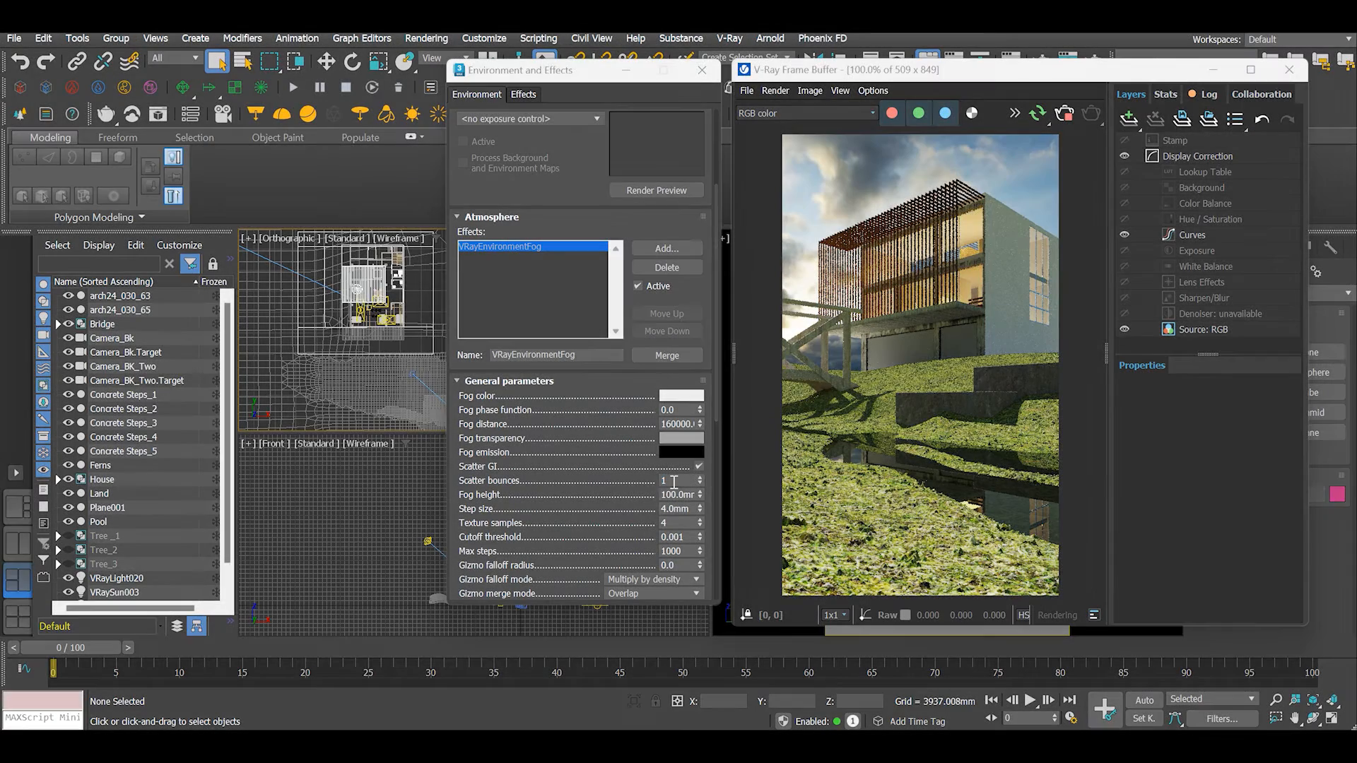
Set the fog's scatter bounces to 8 and re-render
click(668, 481)
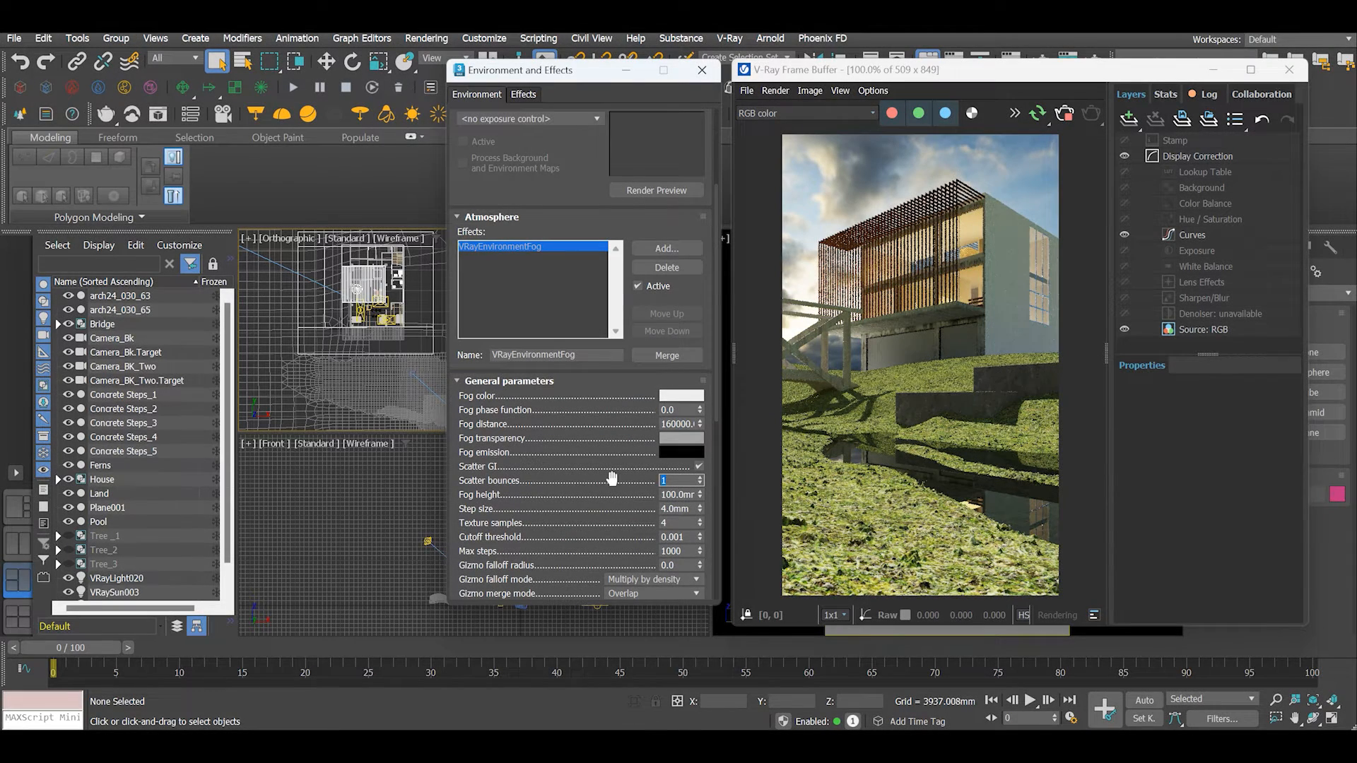
text(8)
key(Return)
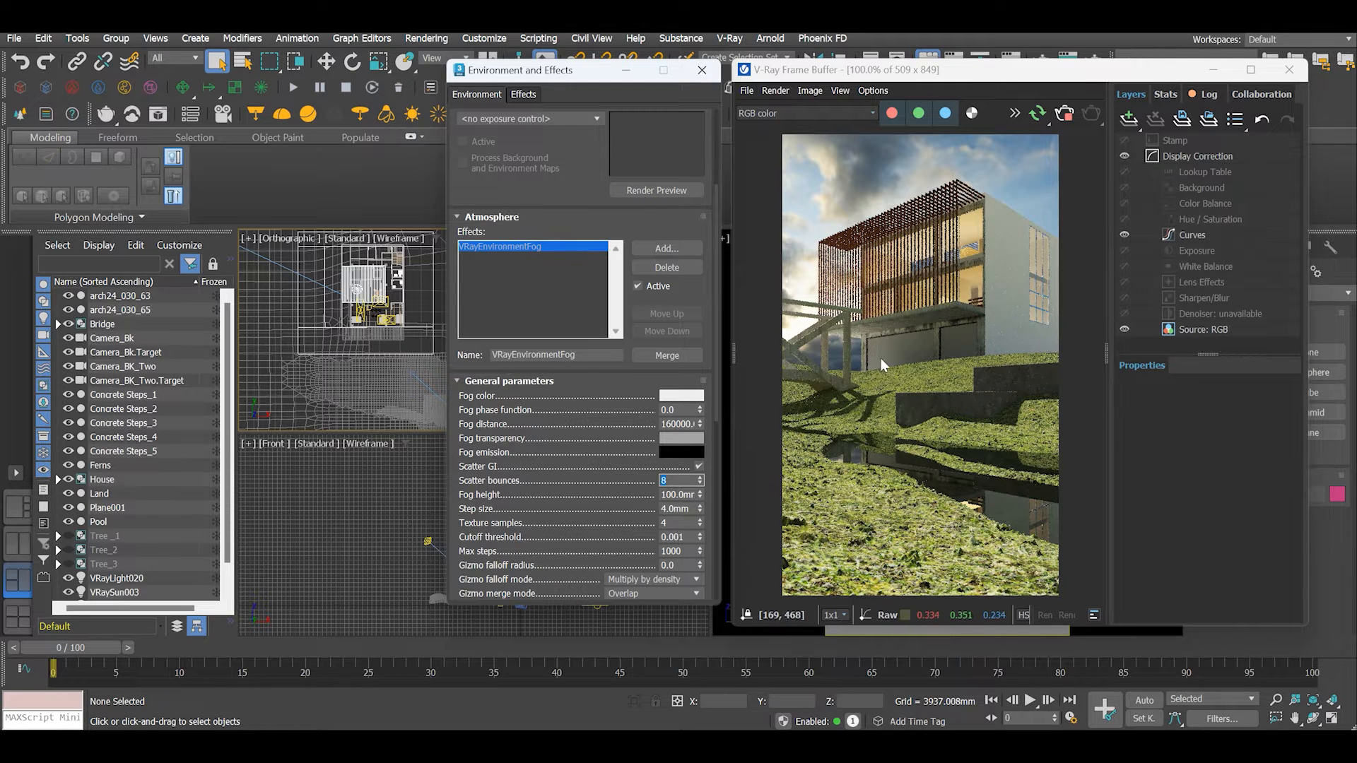
scroll(880, 359, up, 2)
scroll(881, 358, down, 2)
scroll(997, 253, up, 1)
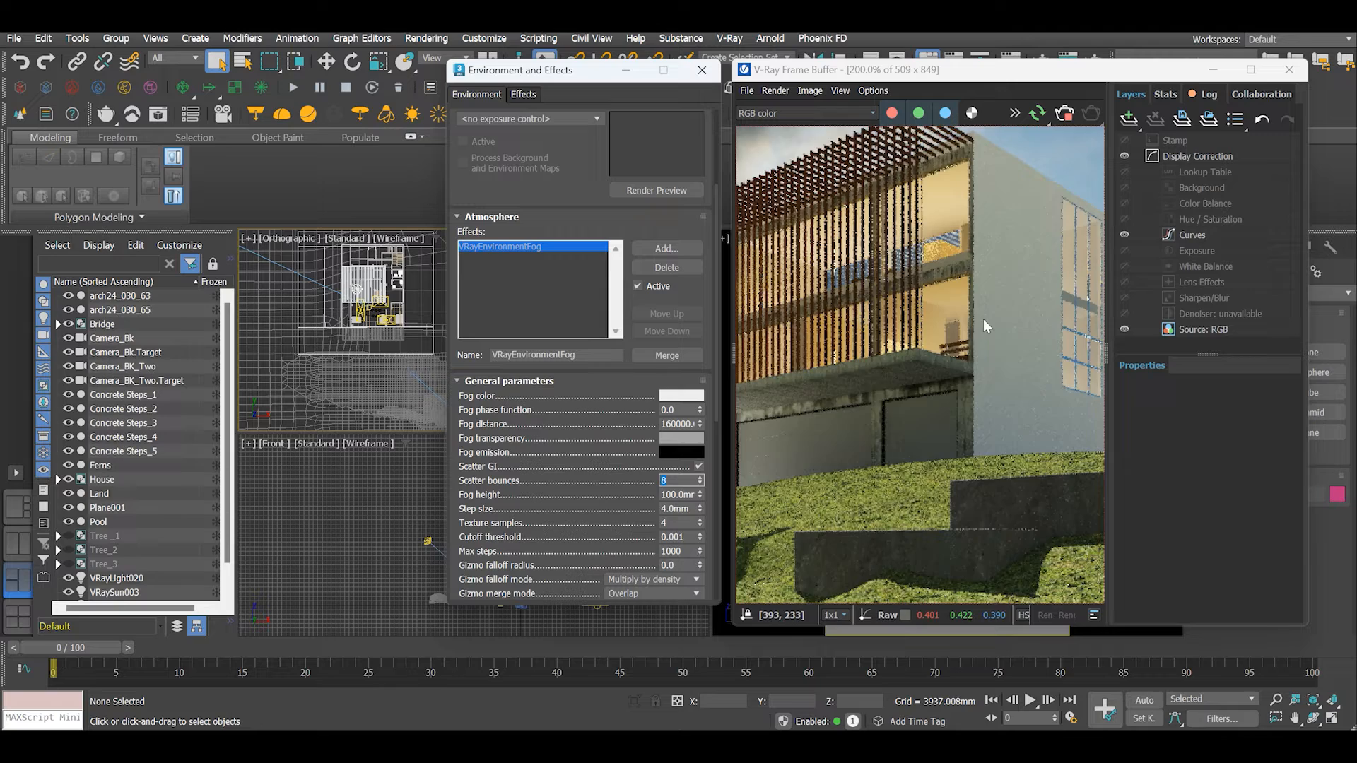
scroll(983, 319, down, 1)
scroll(979, 507, up, 1)
scroll(978, 509, down, 1)
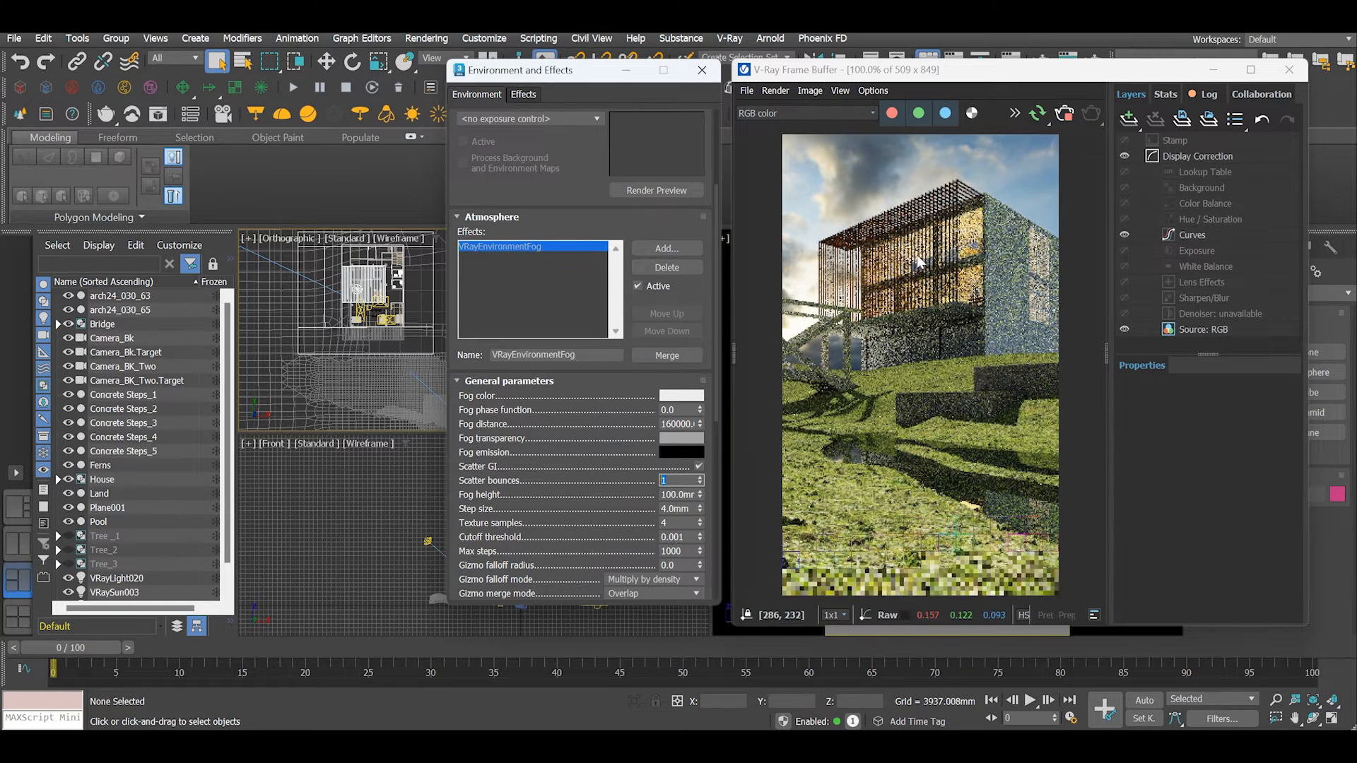
scroll(825, 254, up, 1)
scroll(825, 255, down, 1)
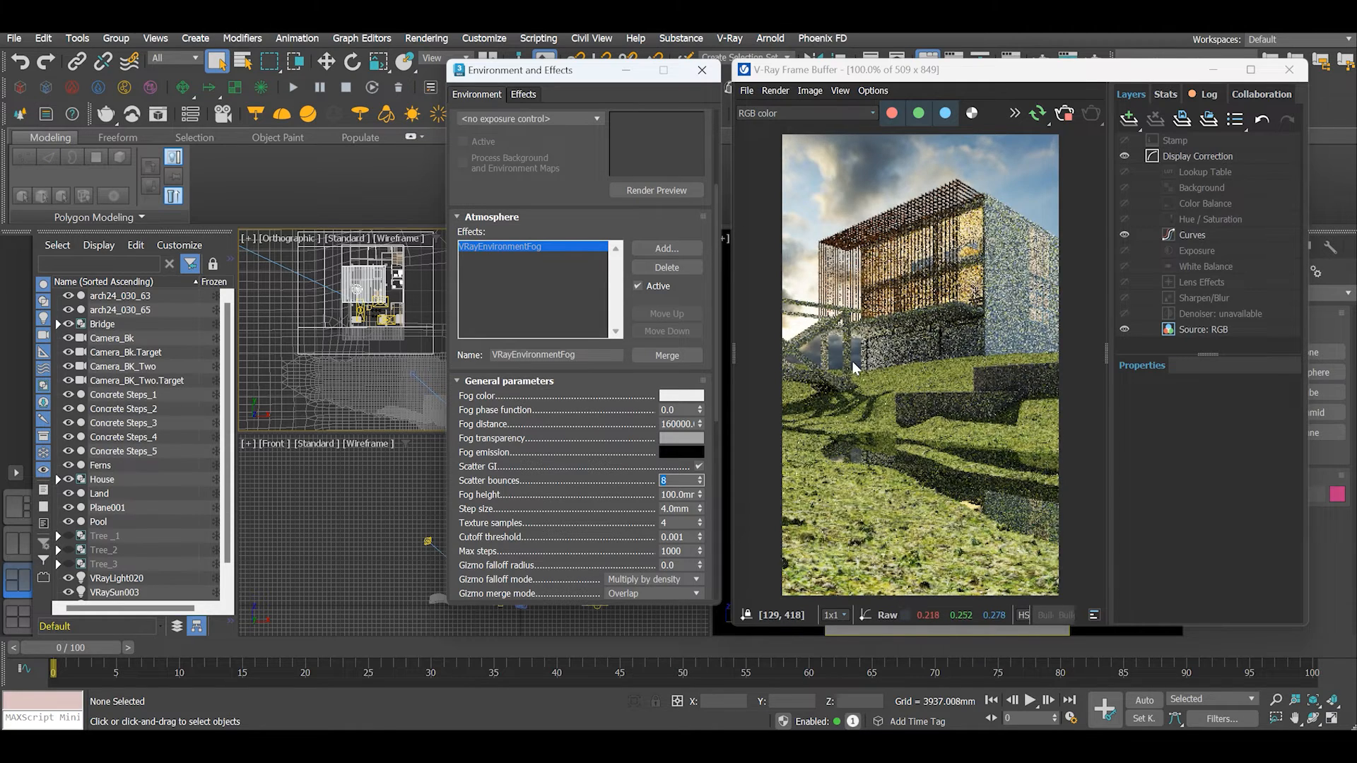
scroll(851, 362, up, 3)
scroll(887, 459, down, 3)
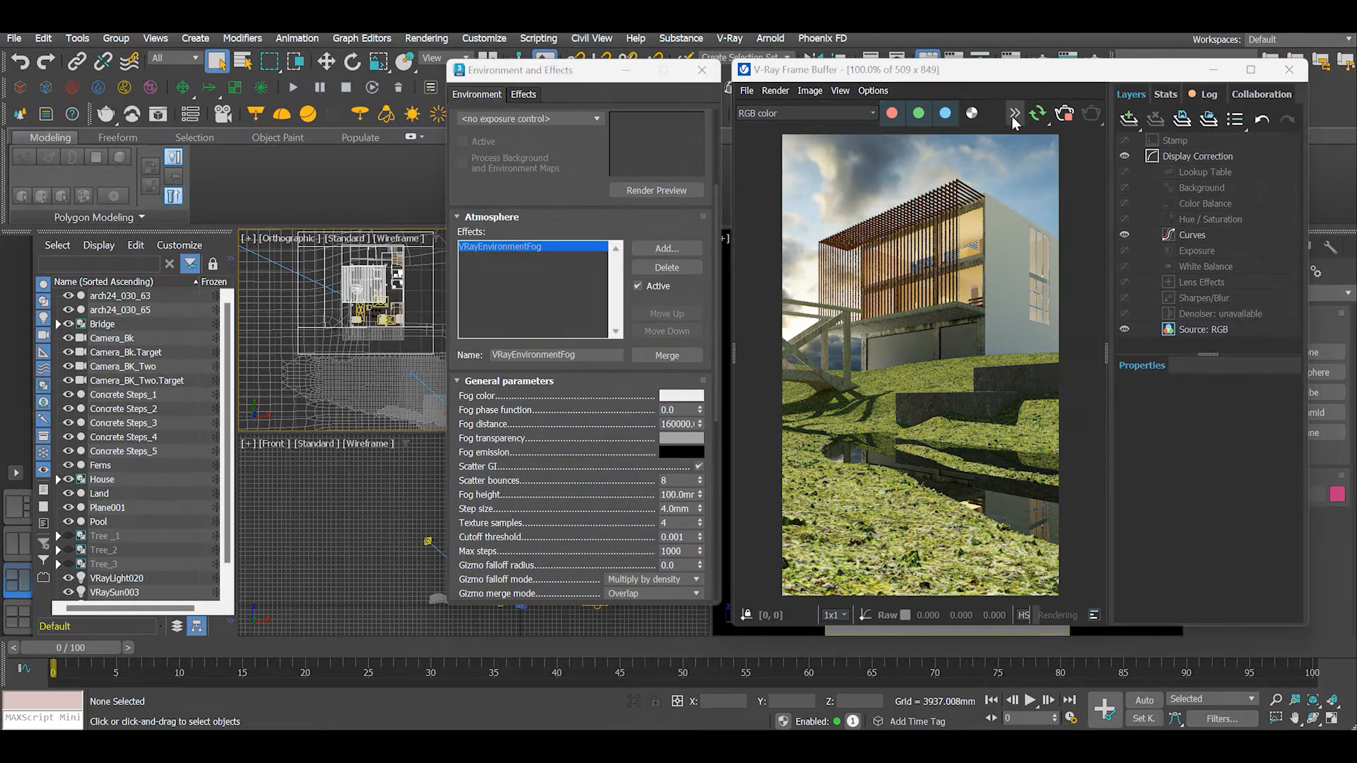
Enable region/compare rendering in the V-Ray Frame Buffer
click(1012, 120)
click(1028, 185)
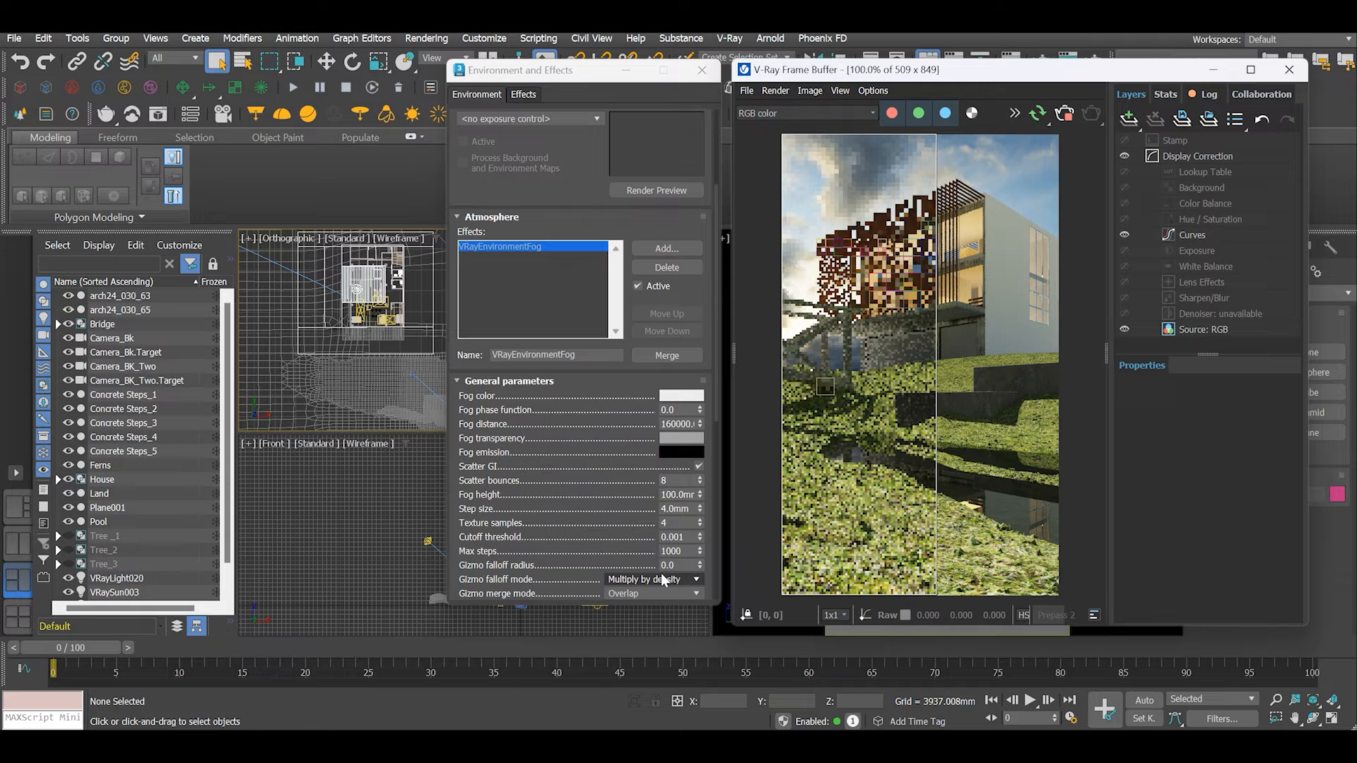
Set the fog height to 15000 and update the compared render
double_click(675, 496)
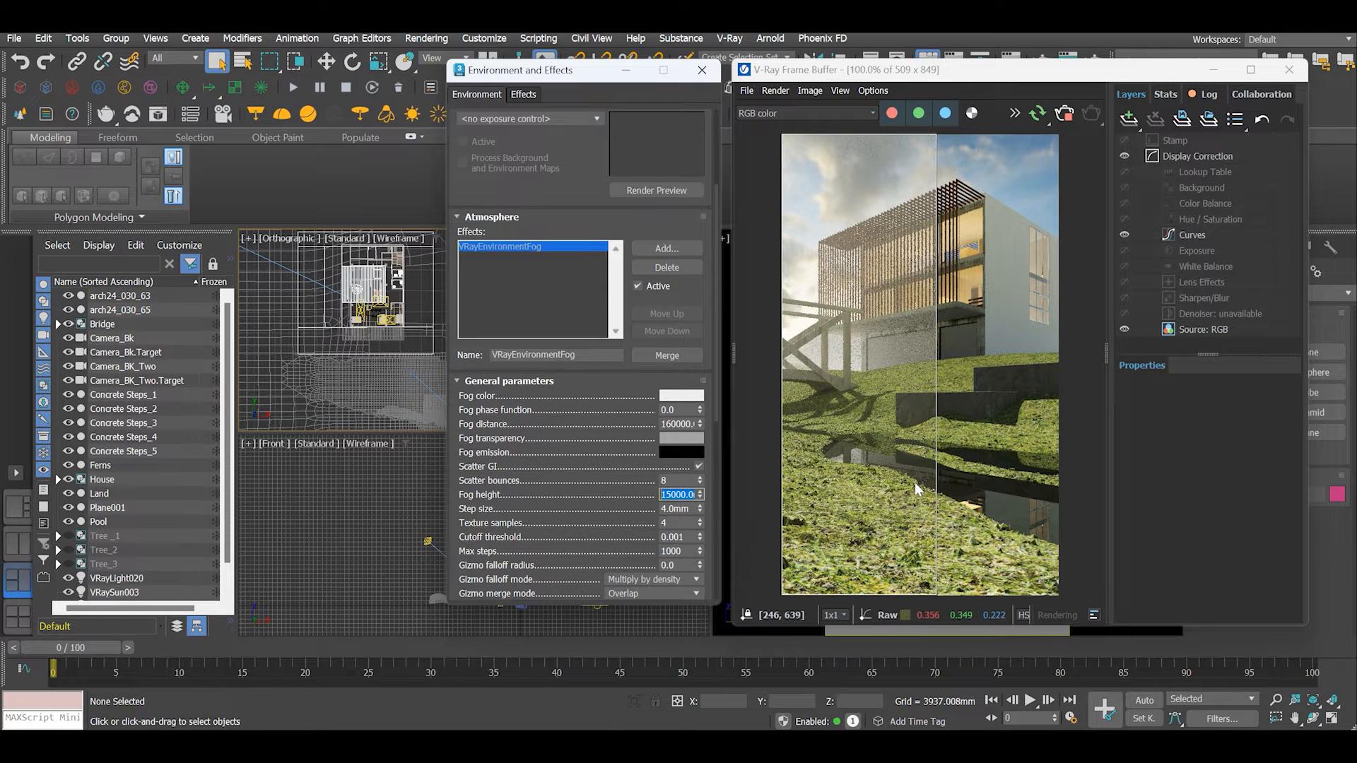
scroll(902, 495, up, 2)
scroll(900, 495, down, 2)
scroll(820, 524, up, 2)
scroll(819, 523, down, 2)
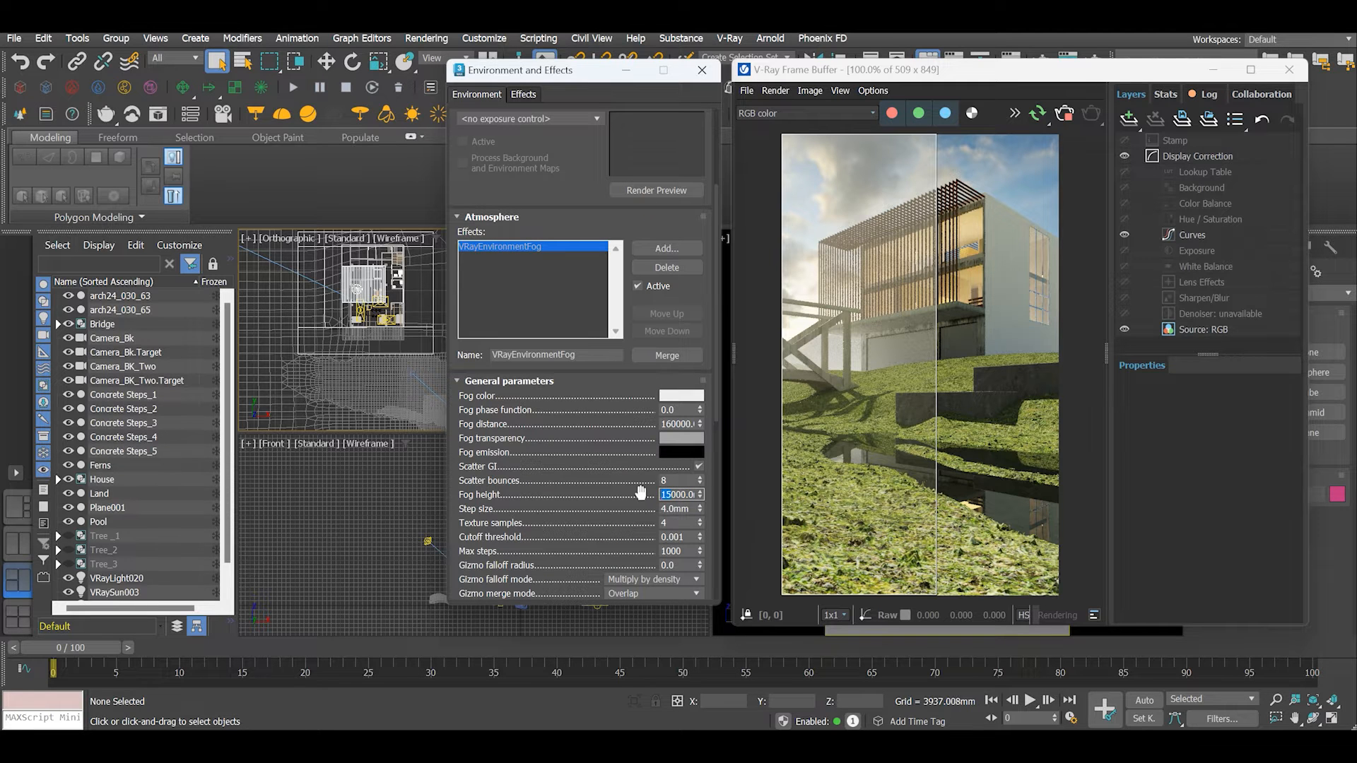
key(Return)
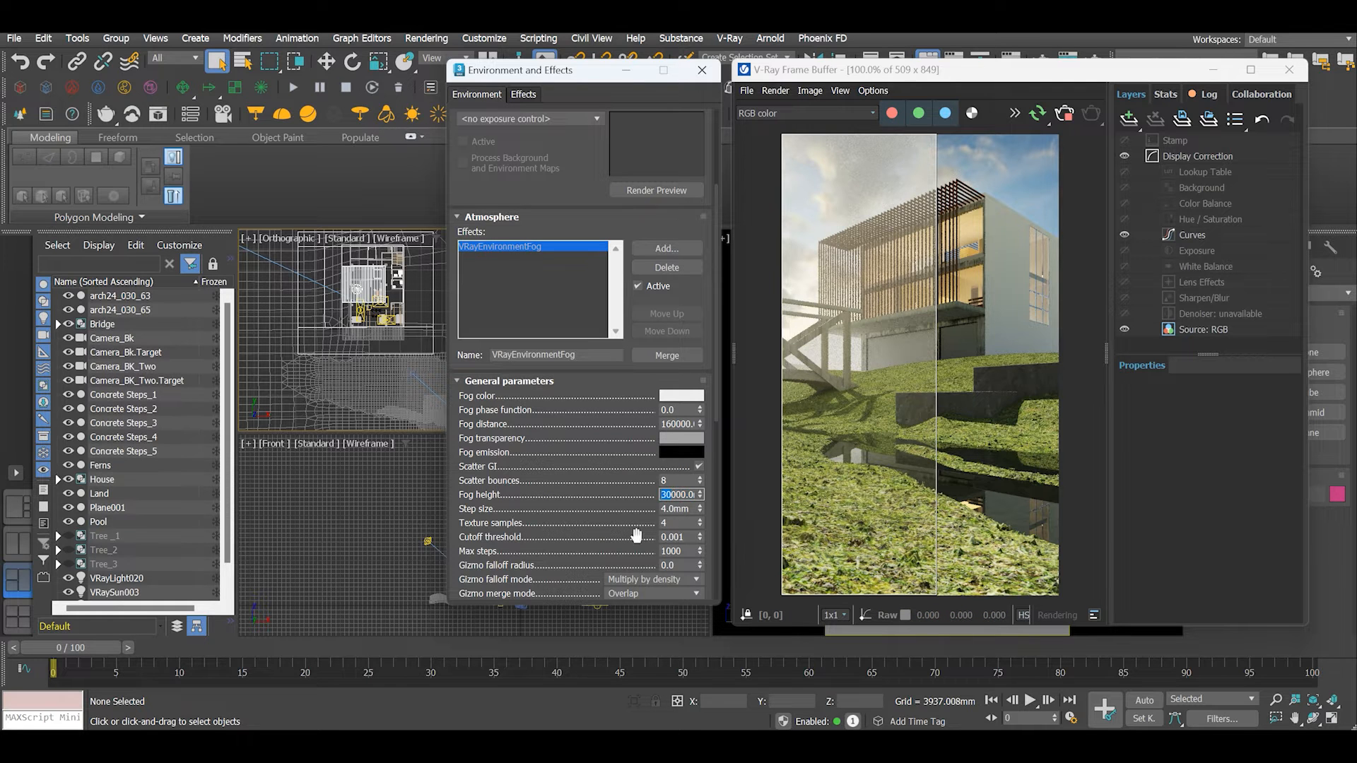
text(15000)
key(Return)
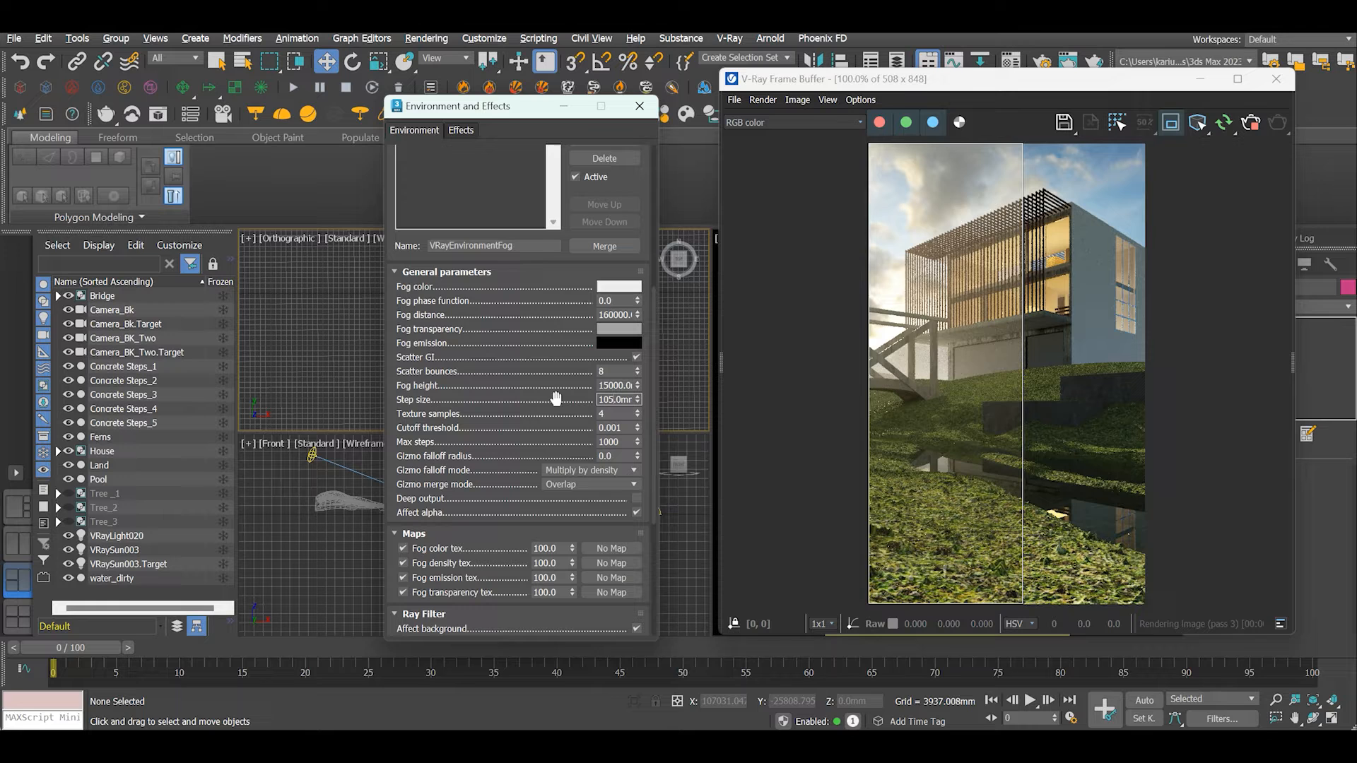
Apply the 105 mm step size and re-render the compared region
key(Return)
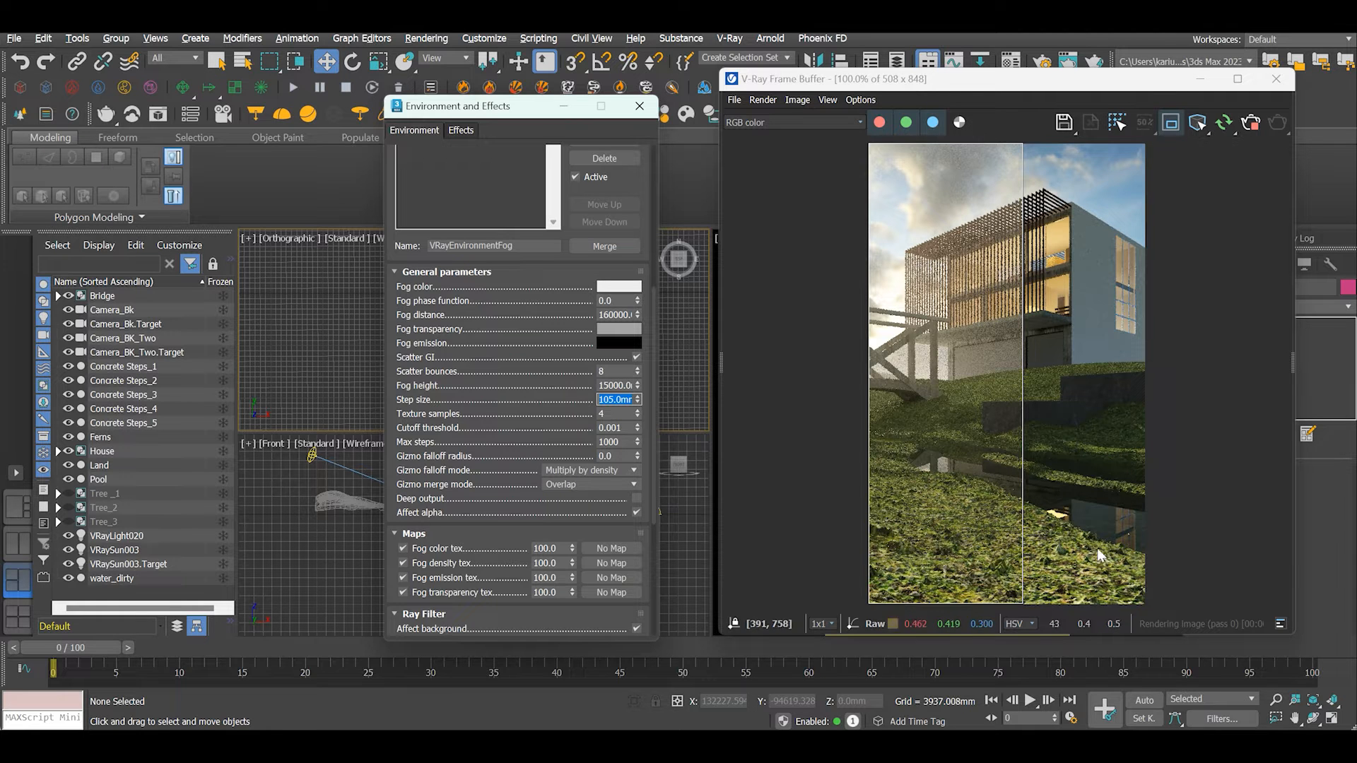
scroll(943, 463, up, 1)
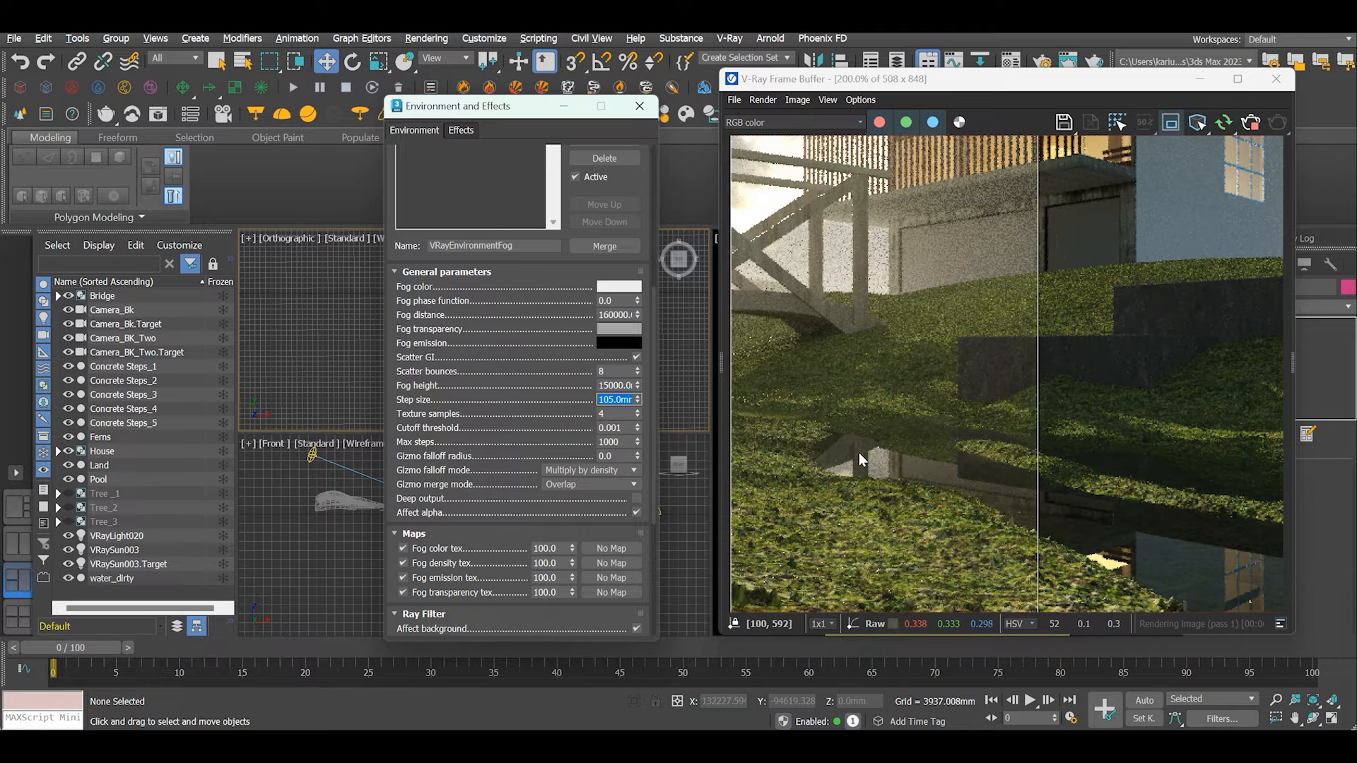
scroll(874, 431, down, 1)
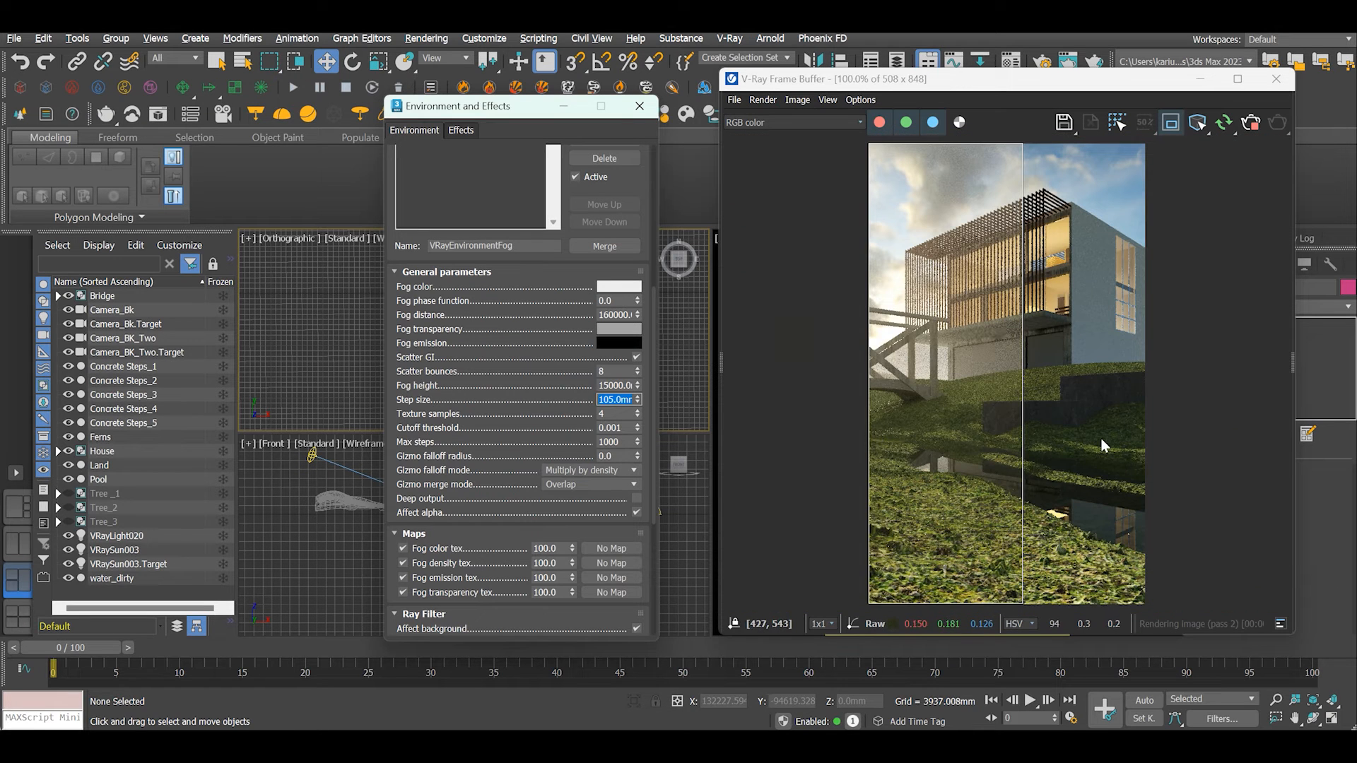
scroll(1104, 445, up, 1)
scroll(1102, 445, down, 1)
Start a full-image interactive render with the current fog settings
click(1175, 125)
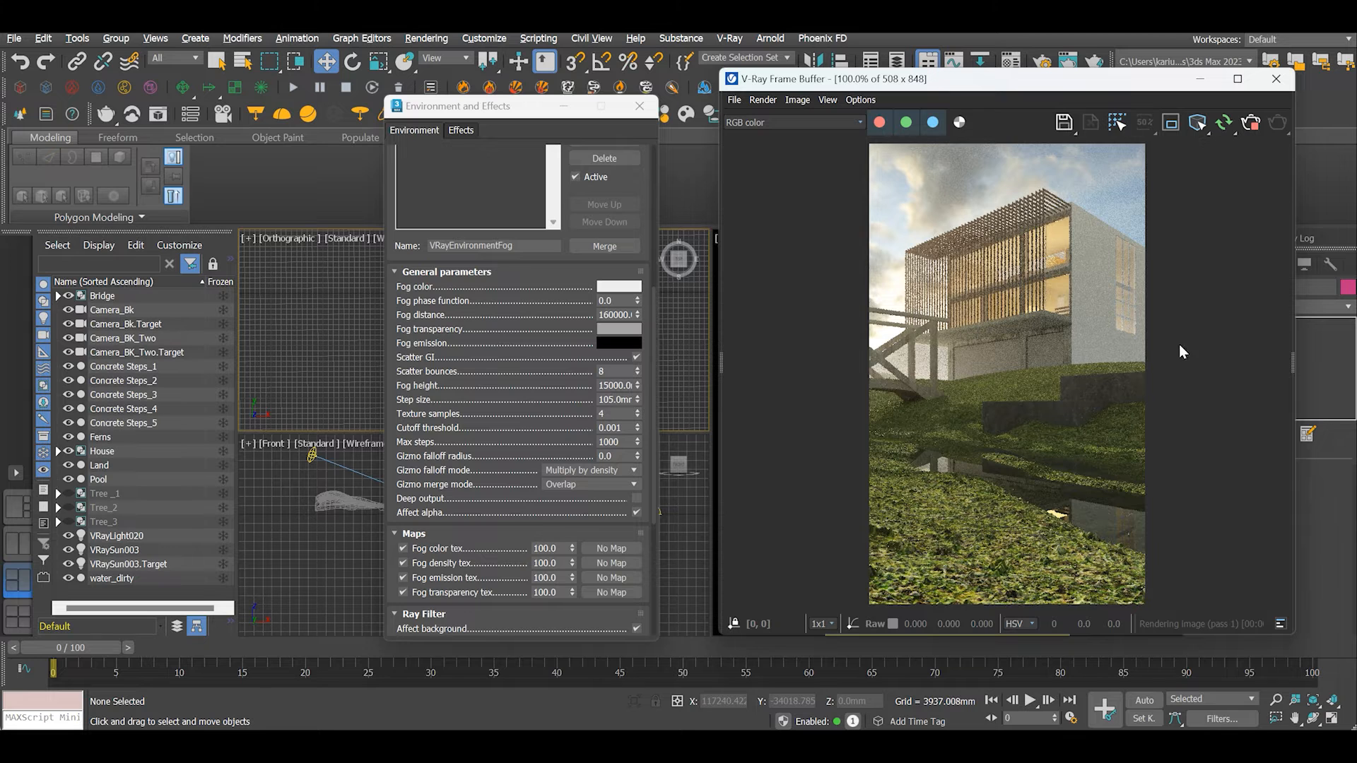
Switch to region rendering and start adjusting the fog colour's hue toward green
click(1172, 126)
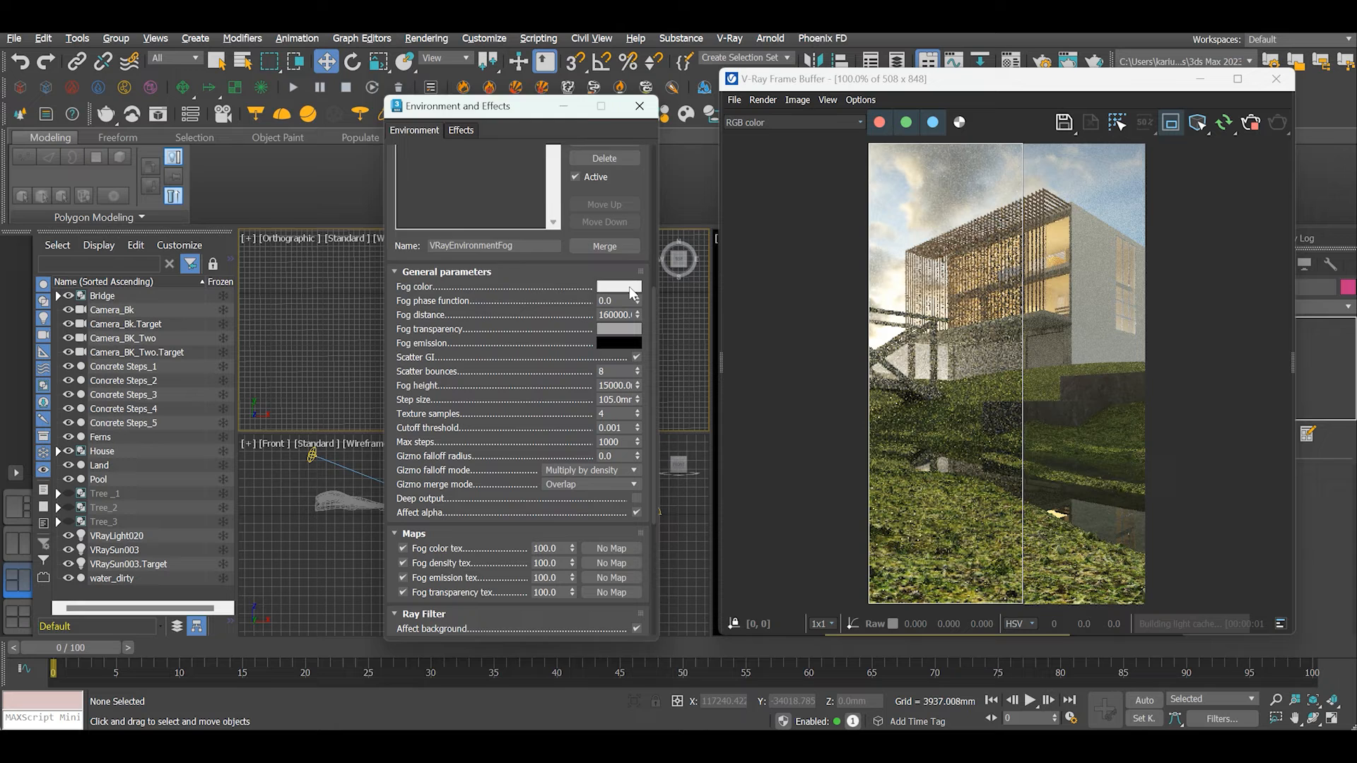
click(626, 286)
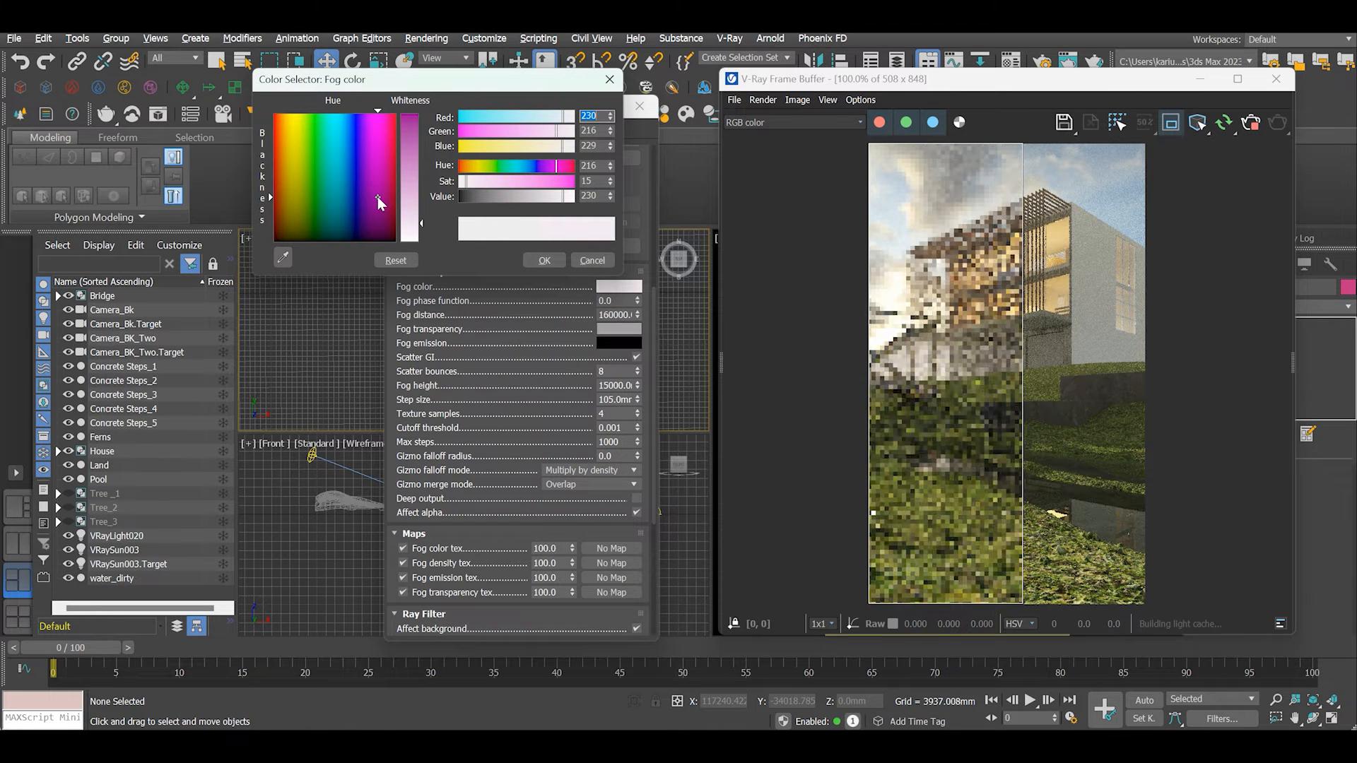
drag(378, 196, 339, 212)
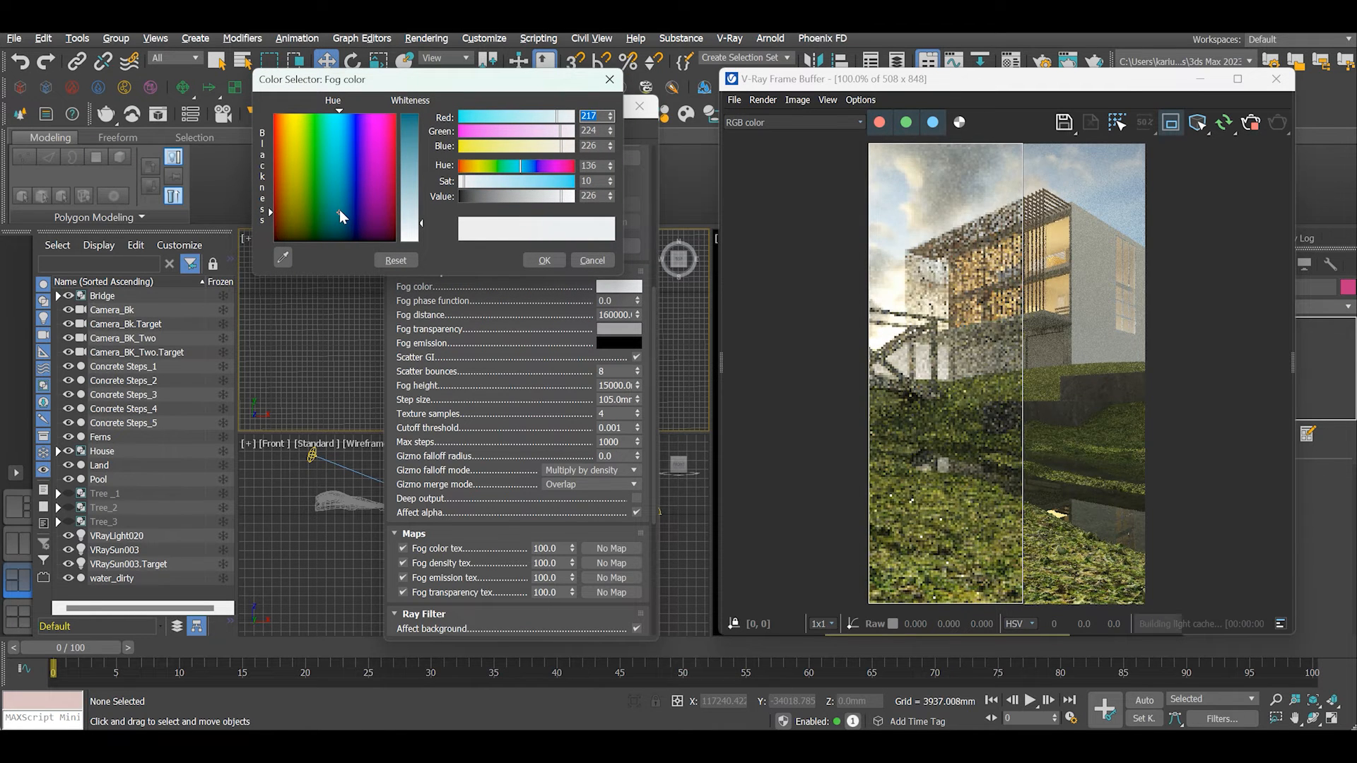
click(309, 144)
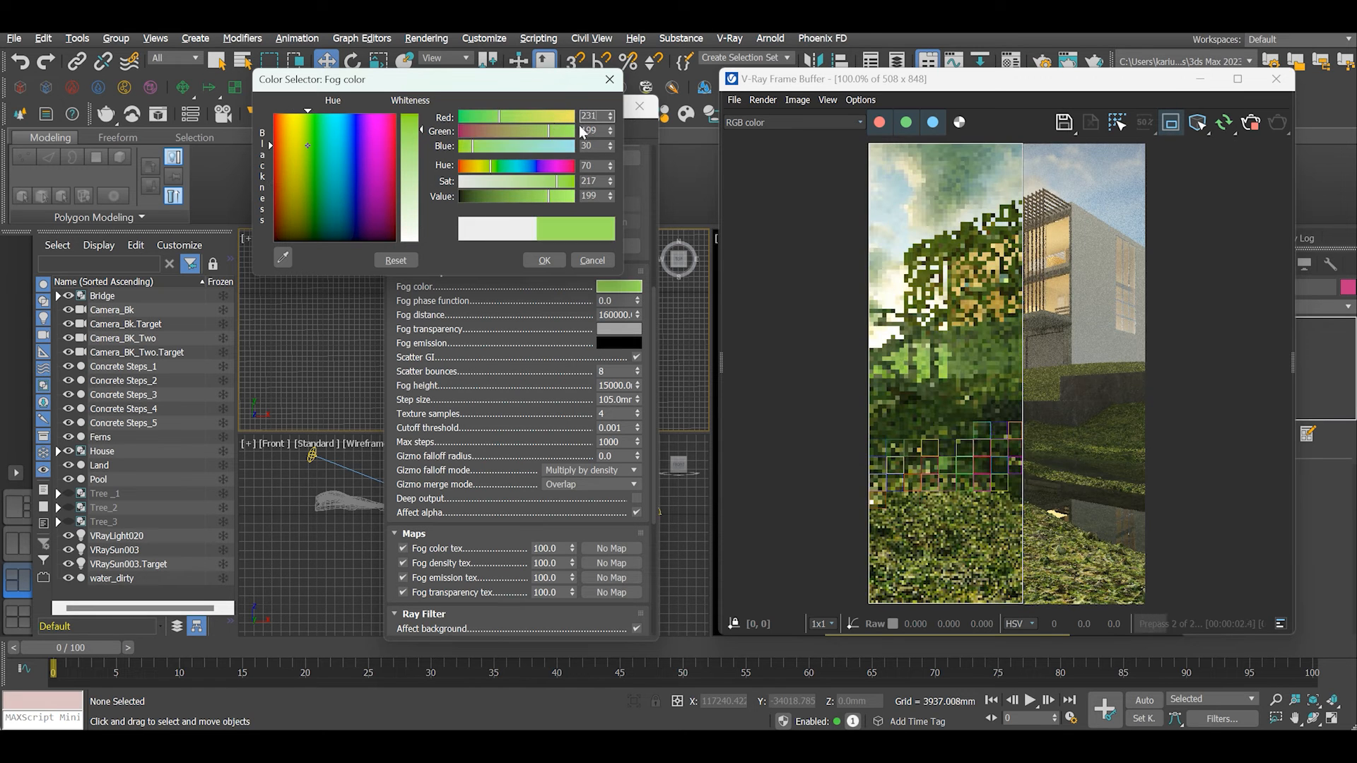
Set the fog colour to the pale near-white tint 231, 255, 255 and confirm it
drag(467, 117, 562, 117)
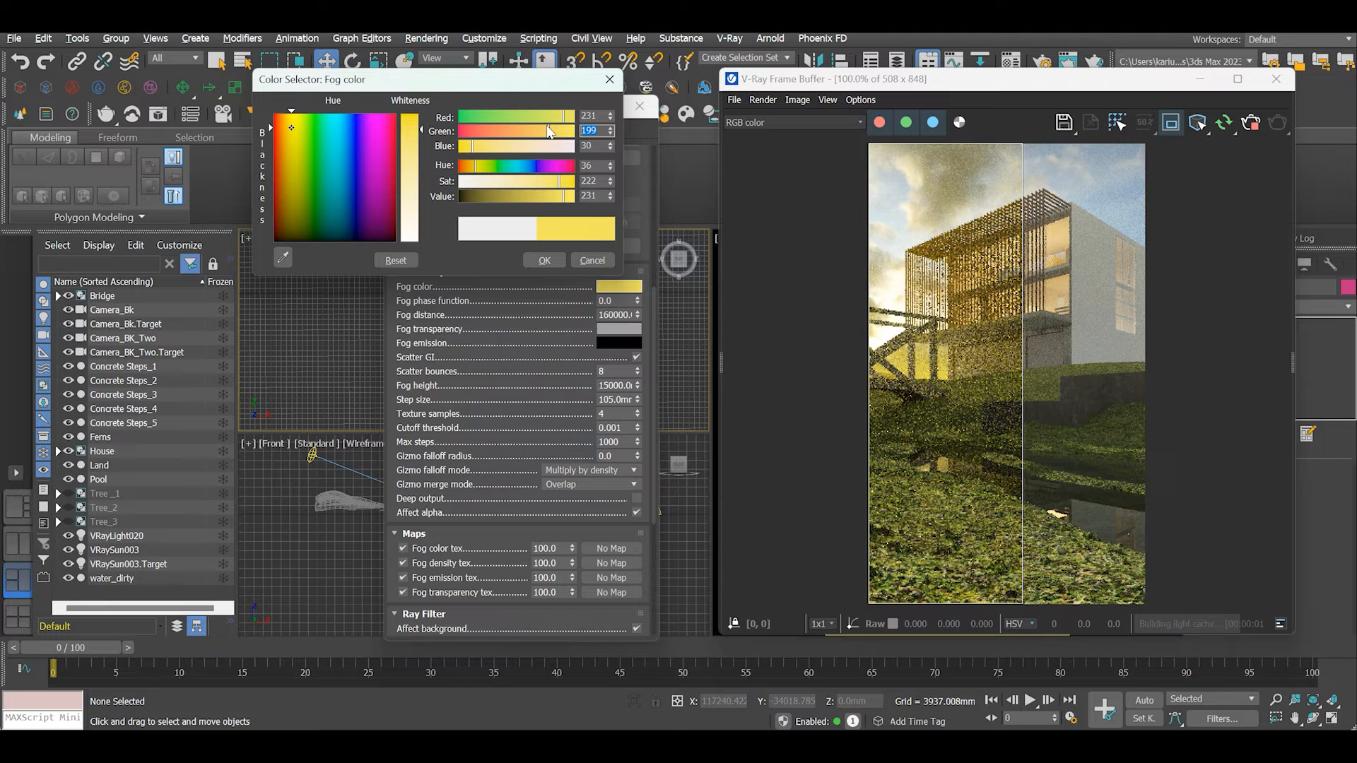
text(2)
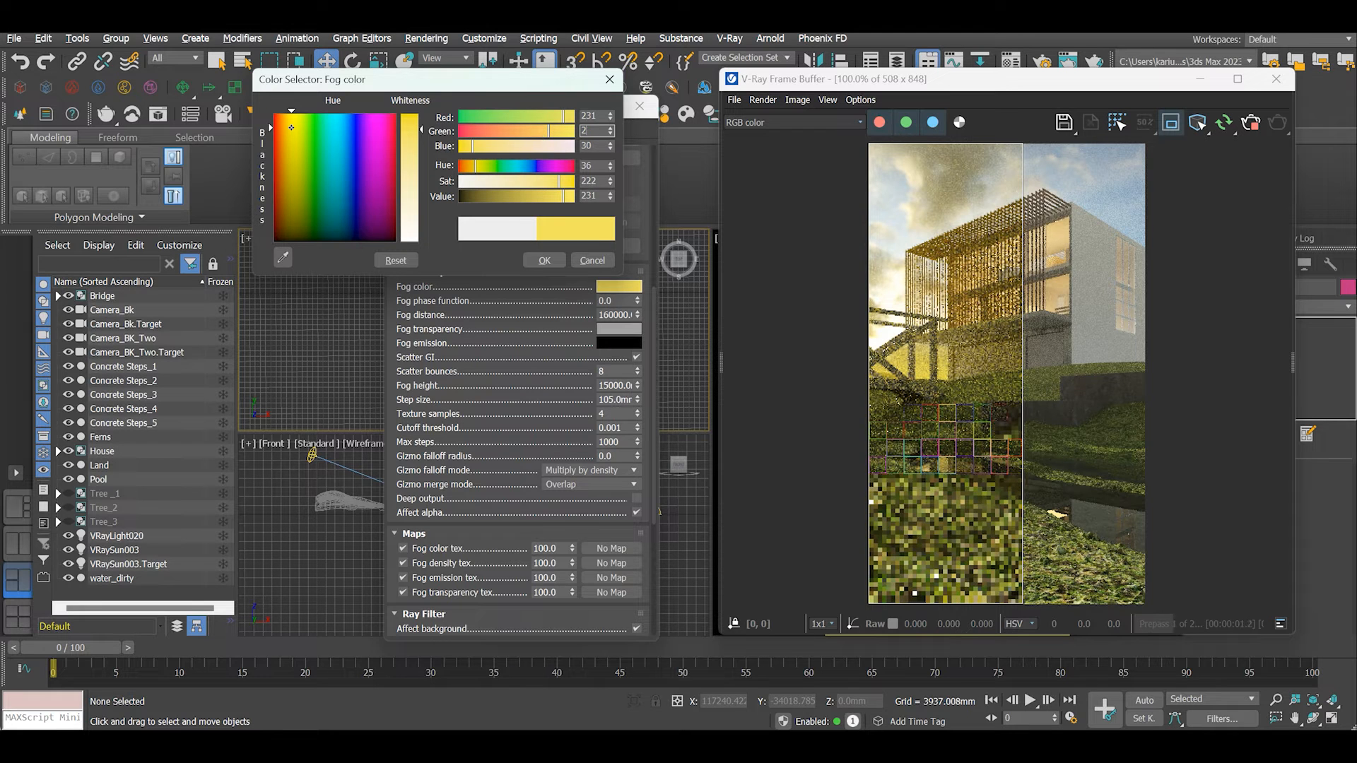
text(55)
key(Tab)
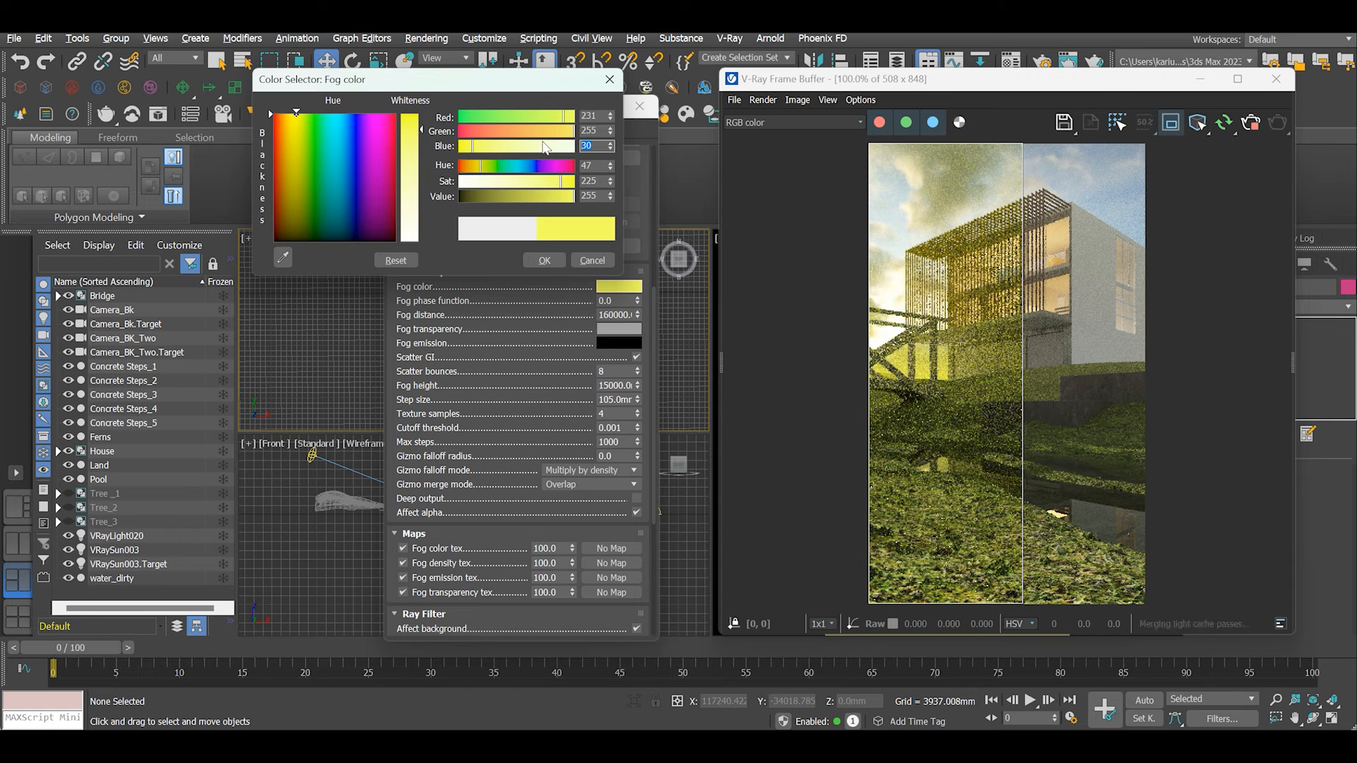
text(255)
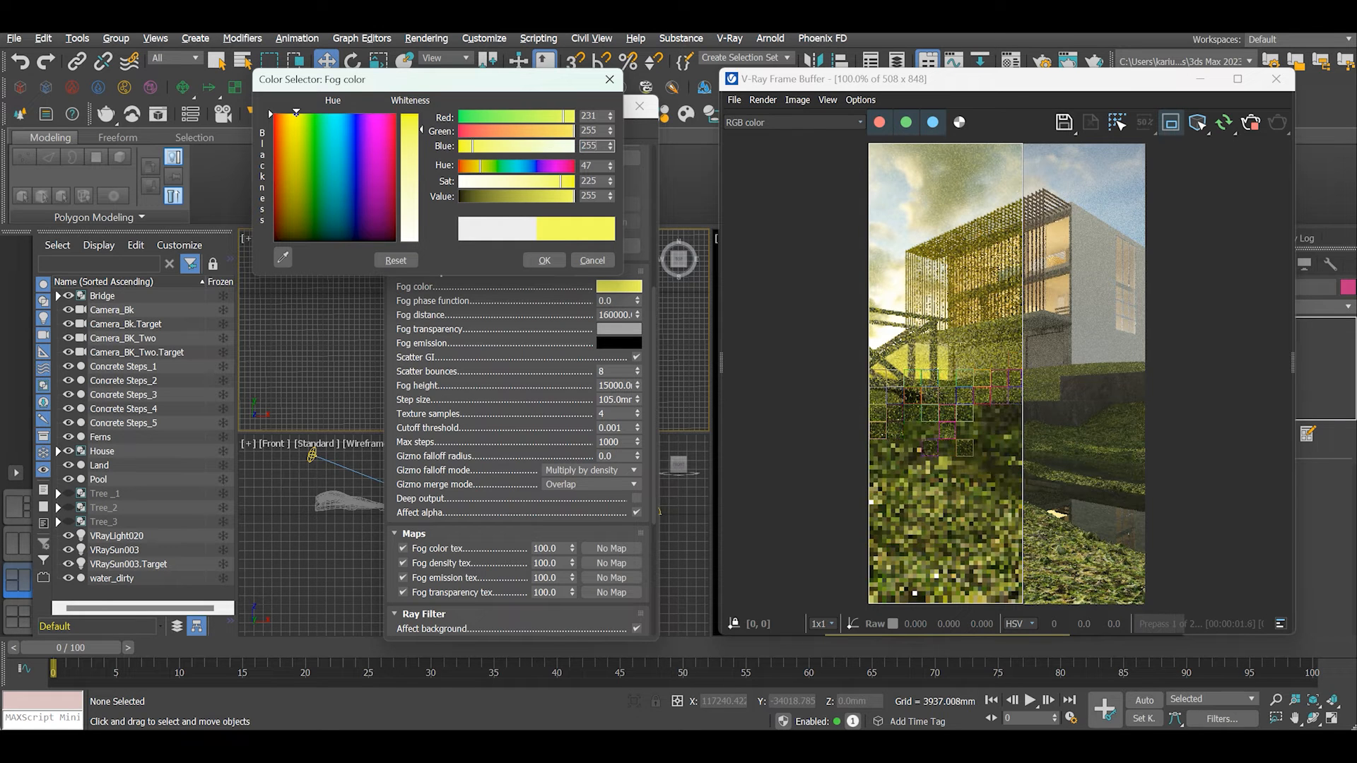
key(Return)
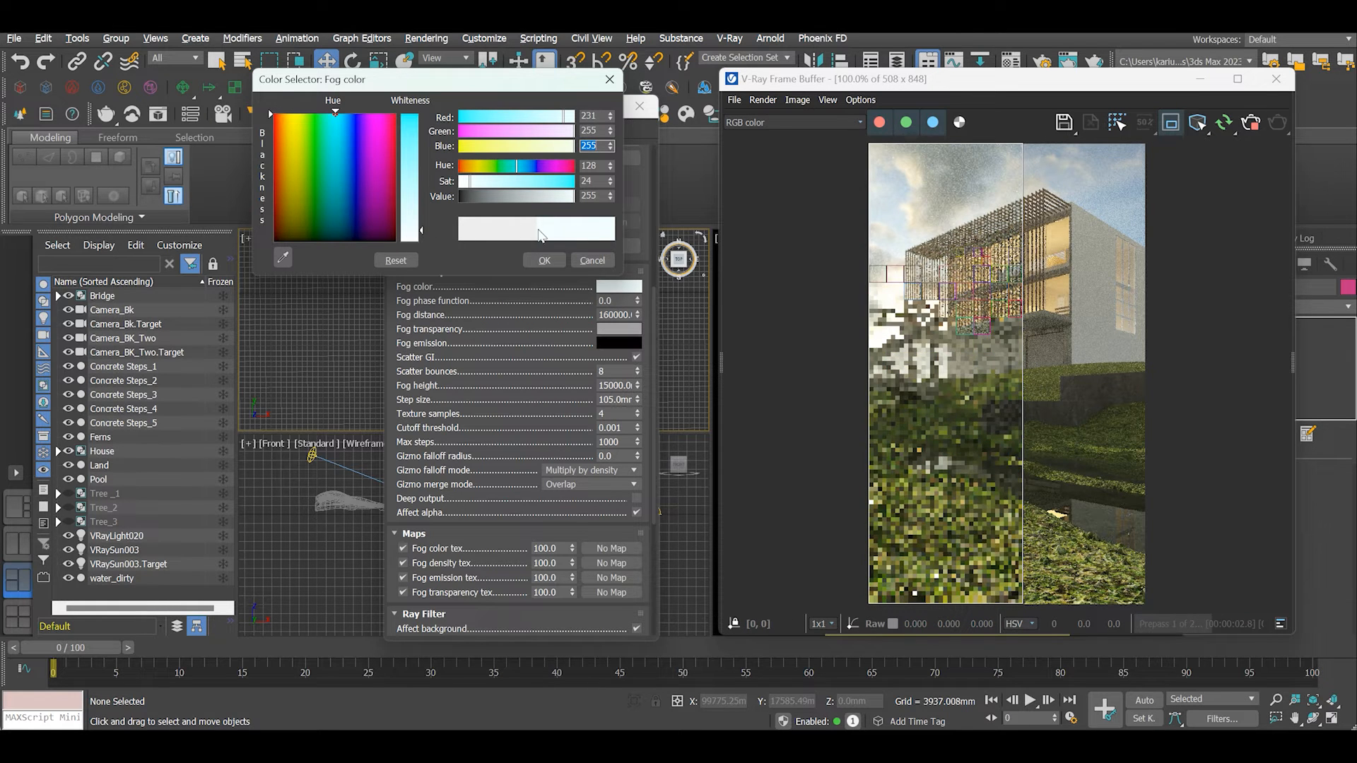
click(541, 261)
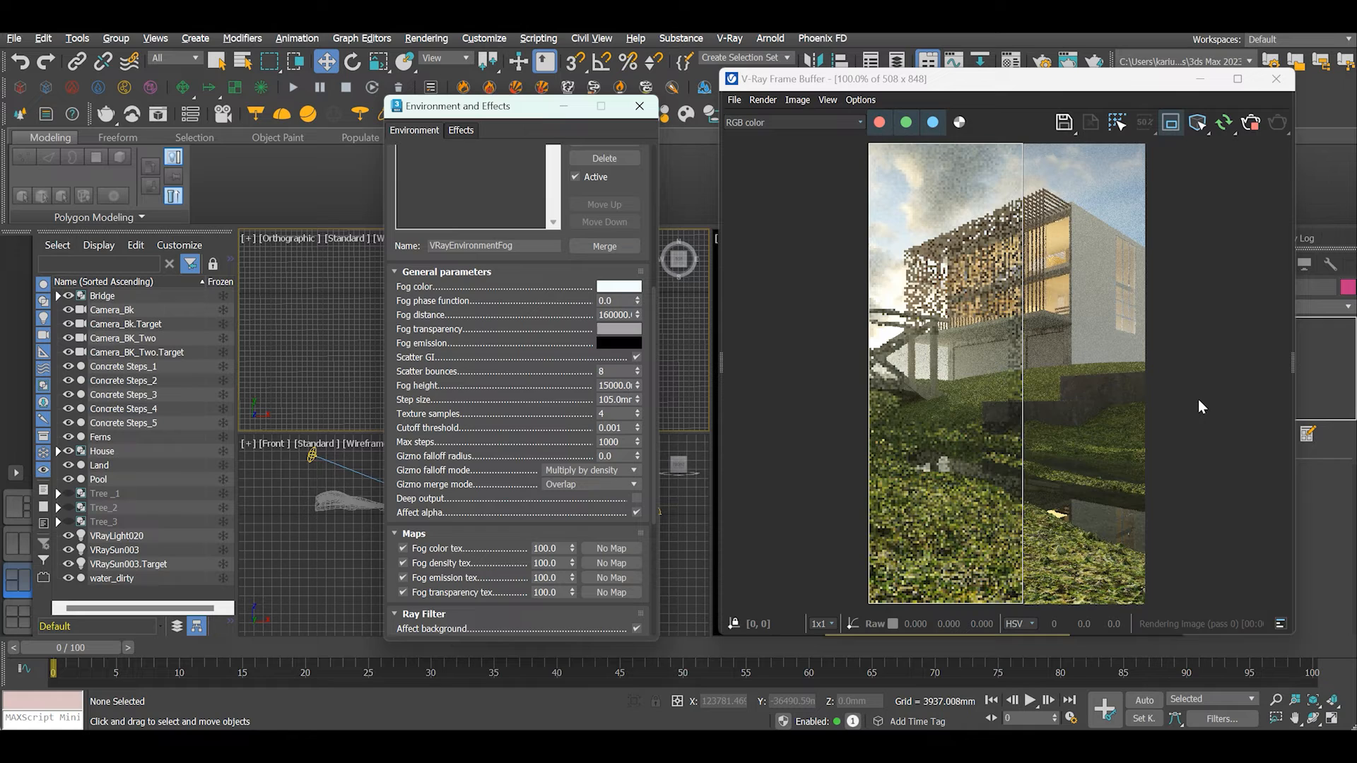
Render the full frame with the pale fog, then stop the render
click(1011, 446)
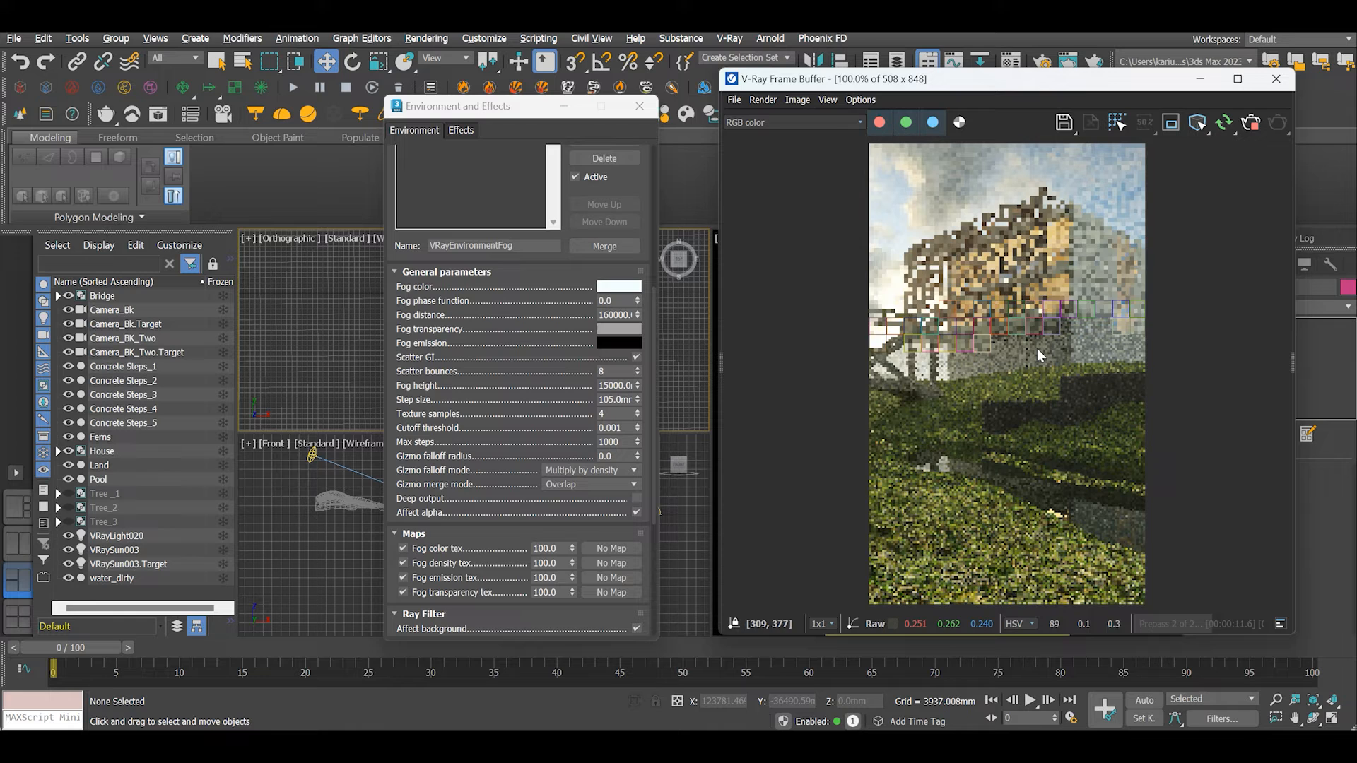
scroll(615, 385, up, 3)
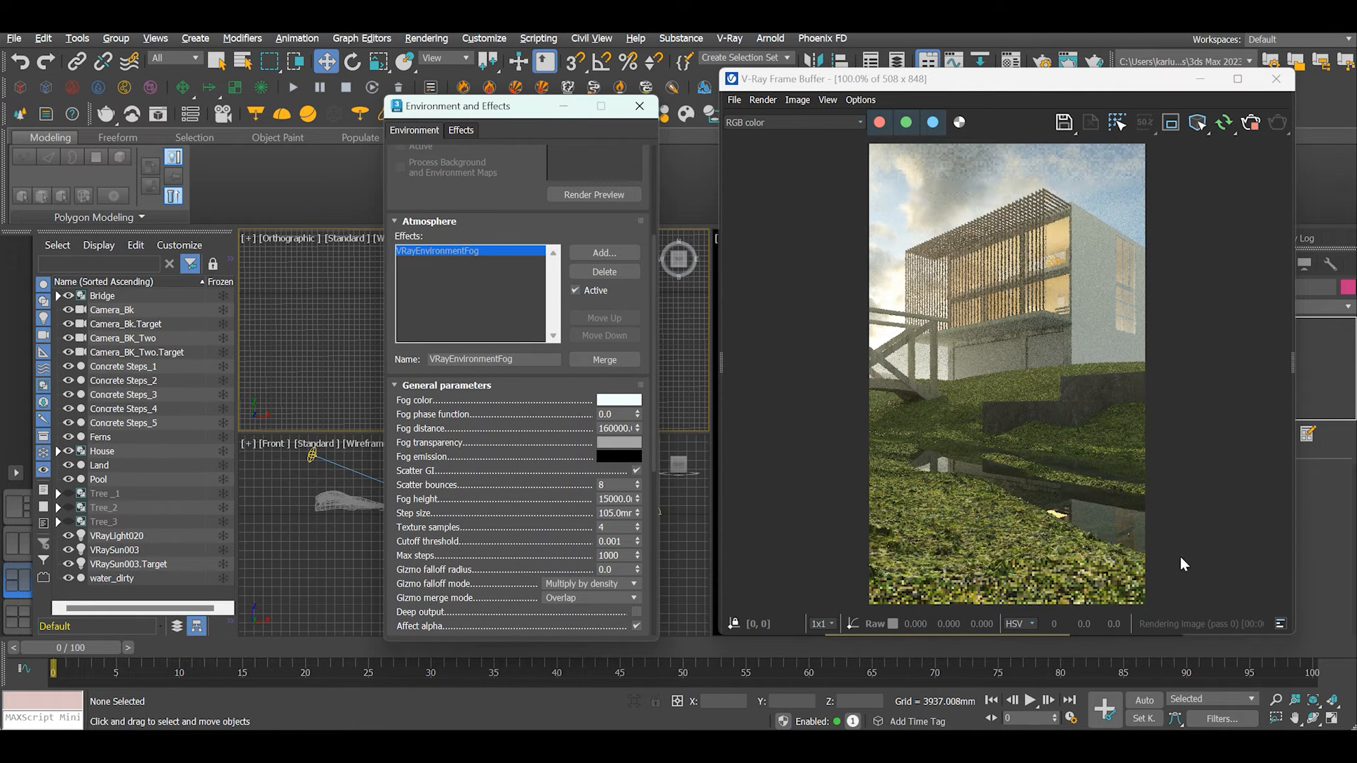
scroll(976, 389, up, 2)
scroll(1040, 478, down, 2)
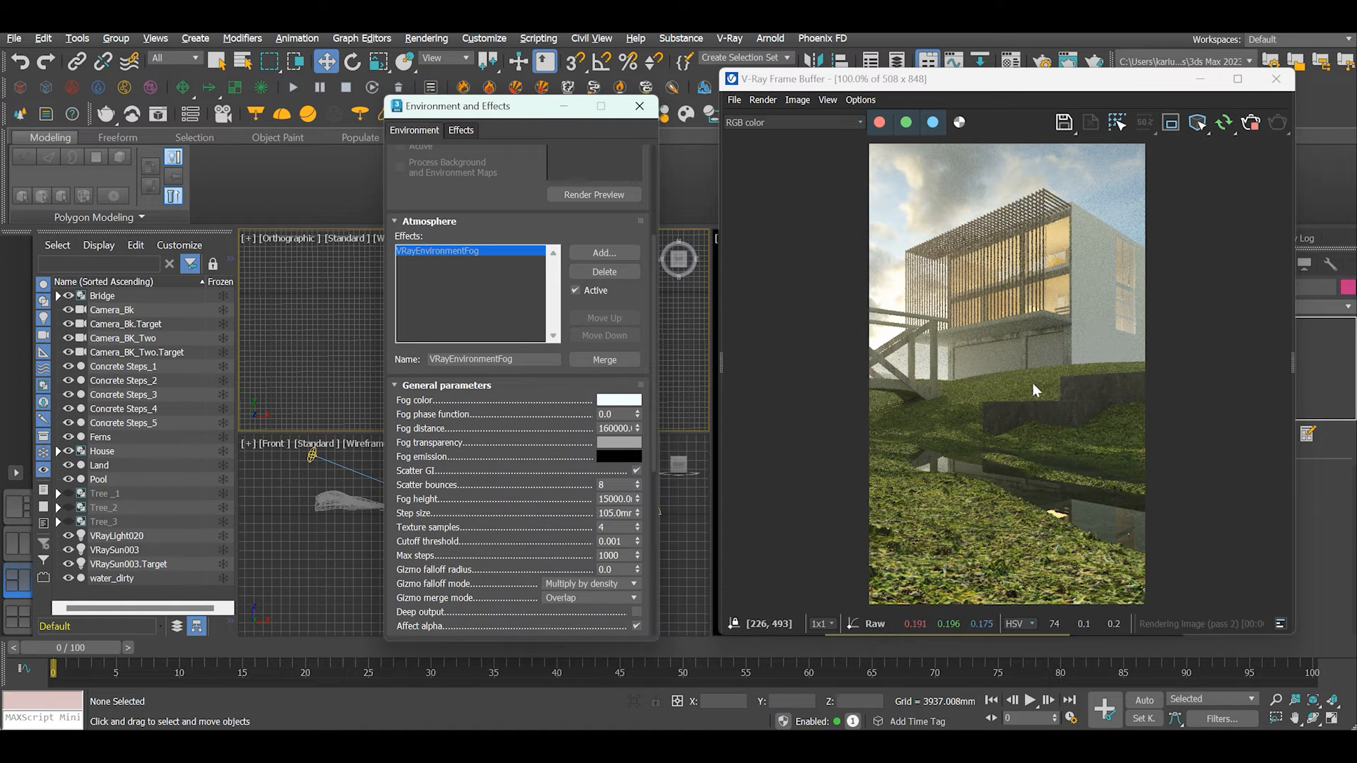
click(1251, 122)
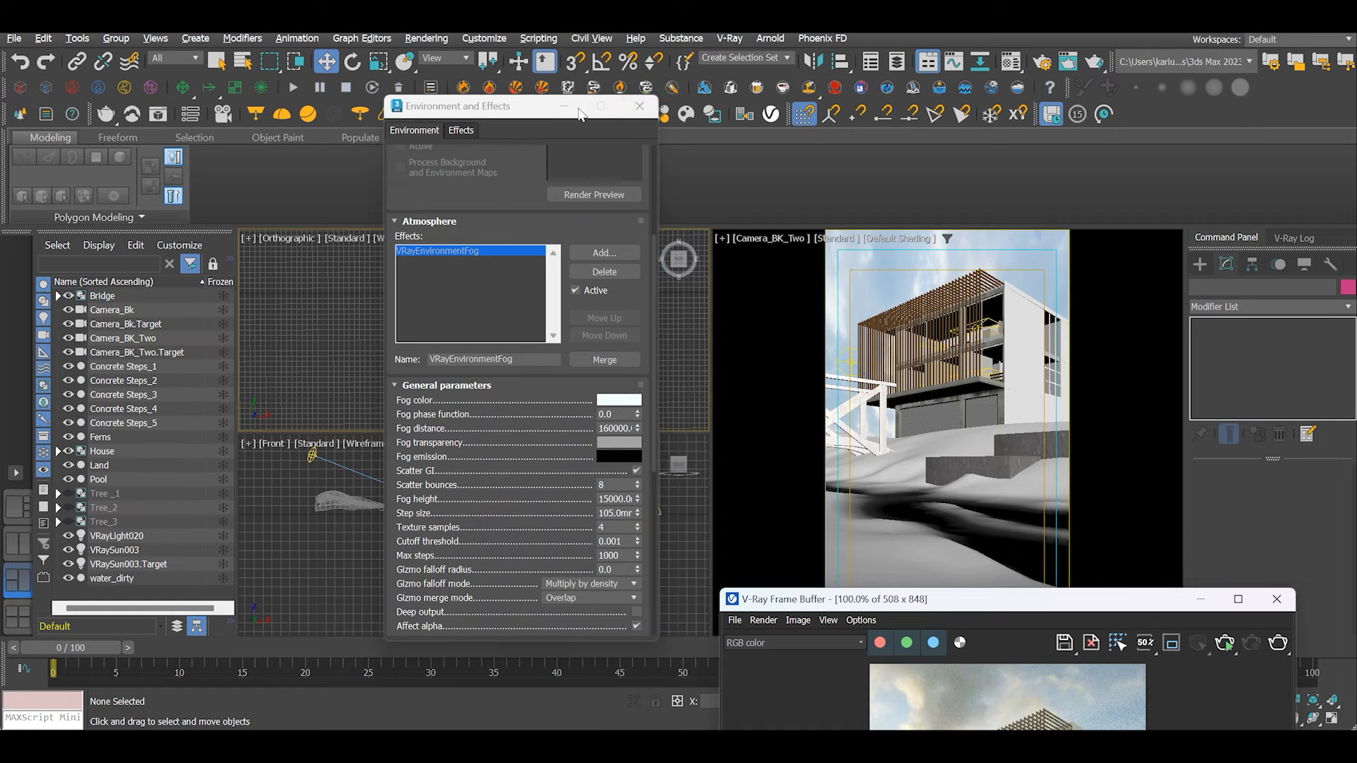
Close Environment and Effects and unhide all hidden objects in the scene
click(636, 107)
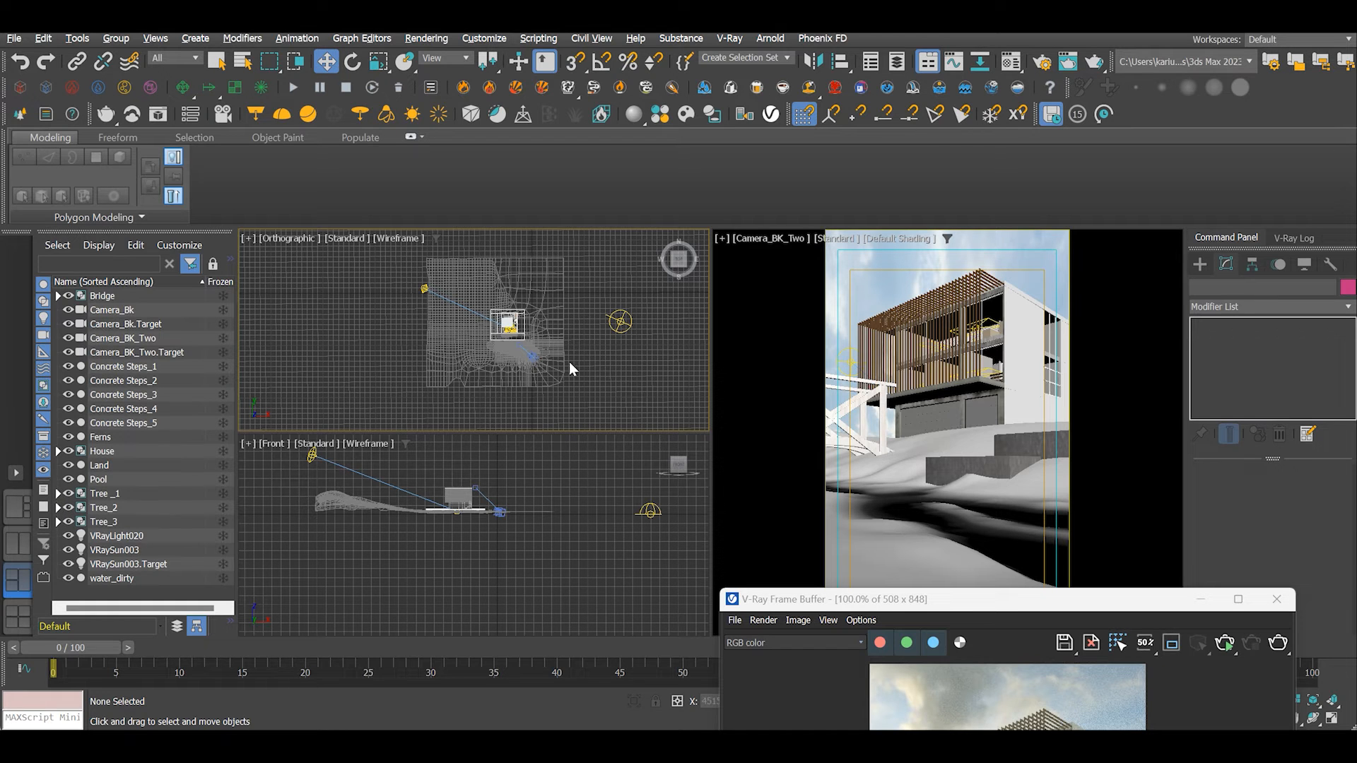
scroll(569, 361, up, 1)
right_click(603, 347)
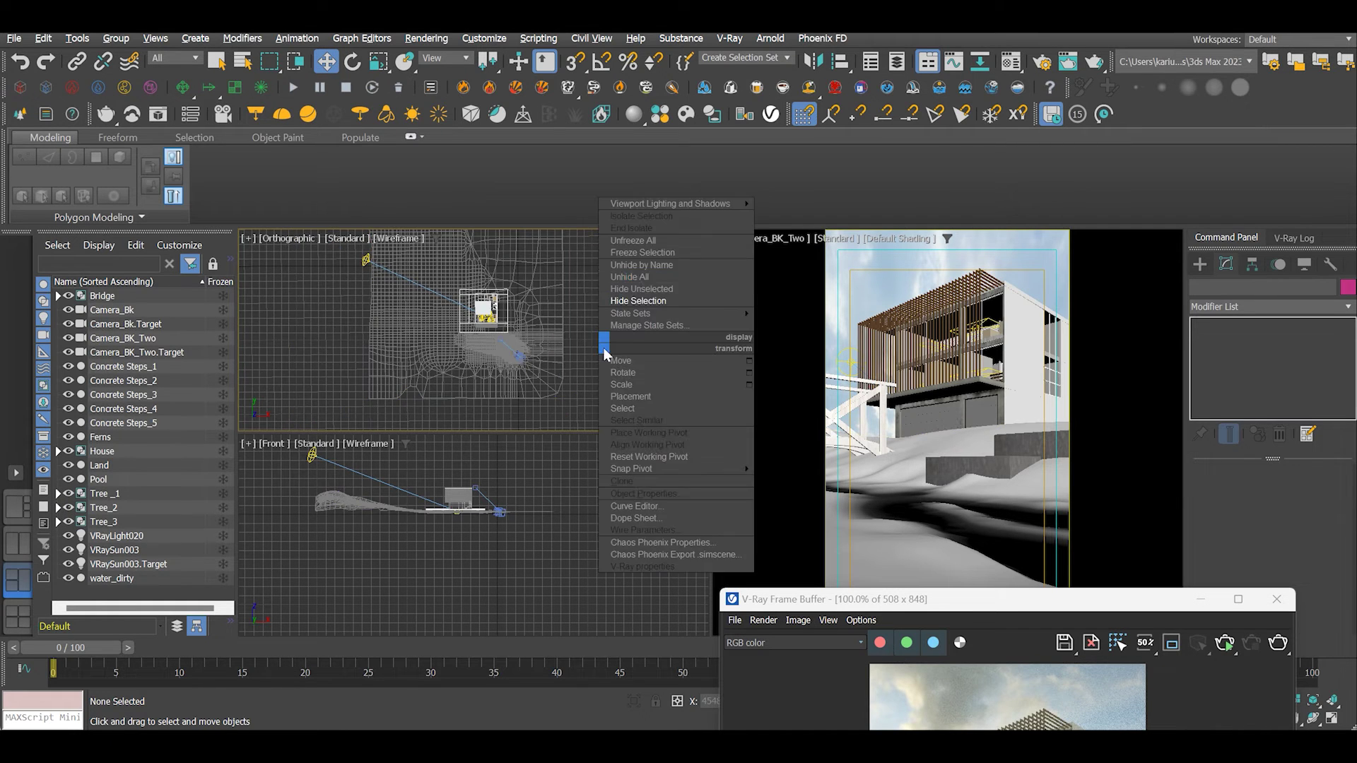
click(644, 278)
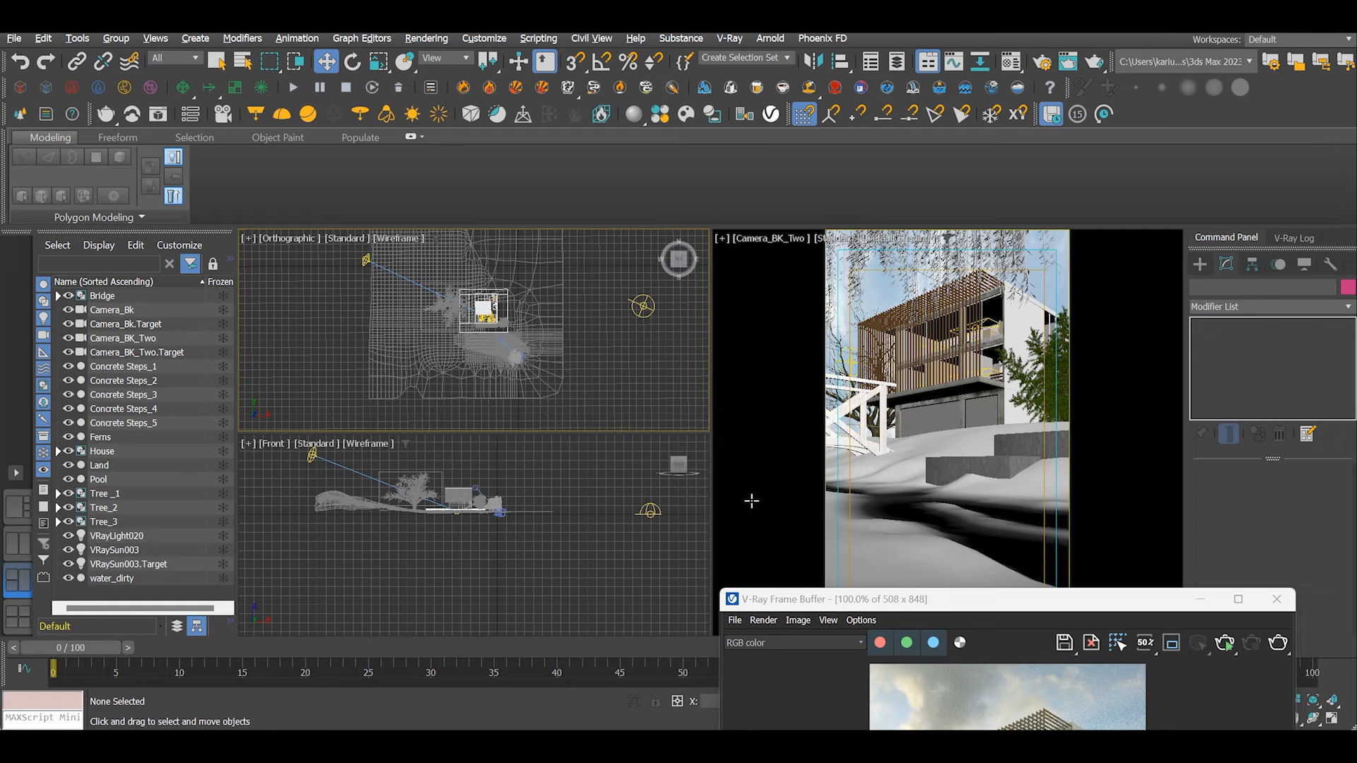
Make Tree_3 renderable in its Object Properties
click(1028, 377)
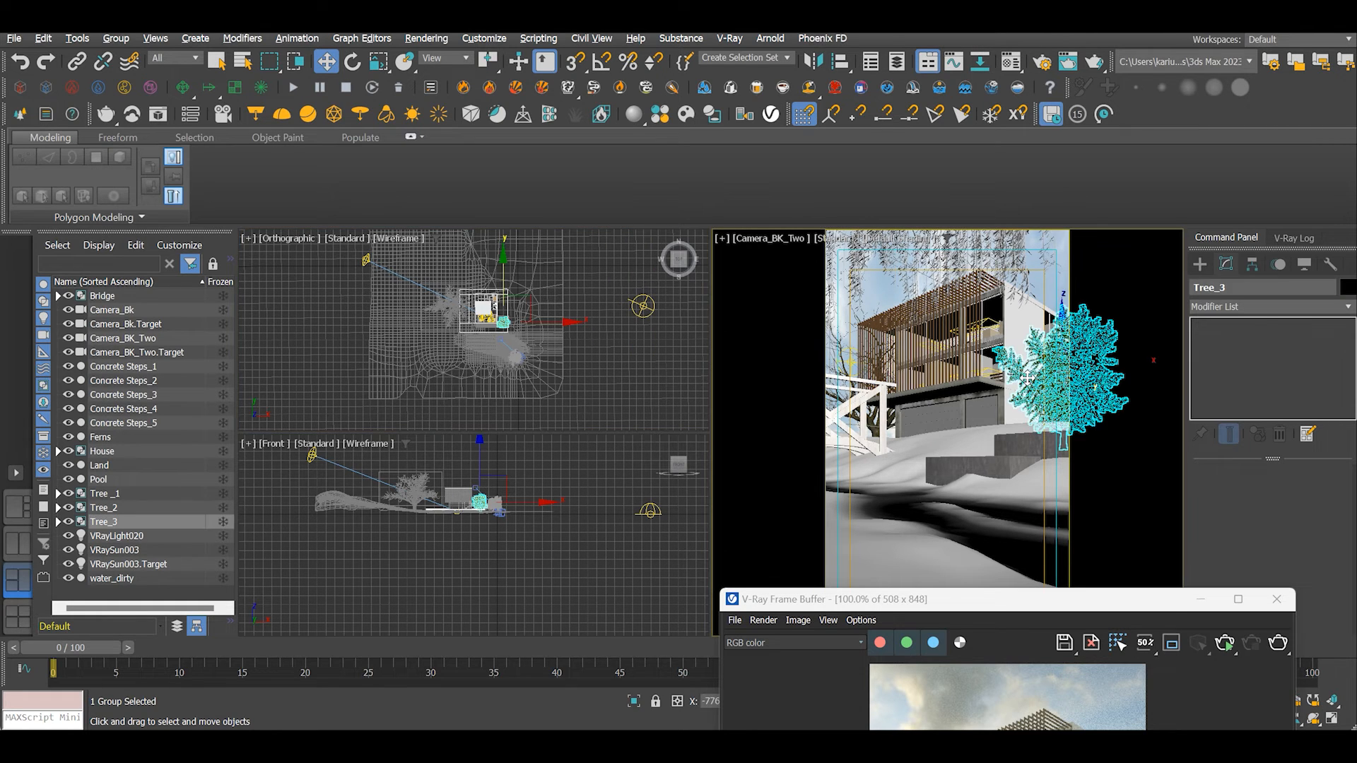
right_click(1029, 378)
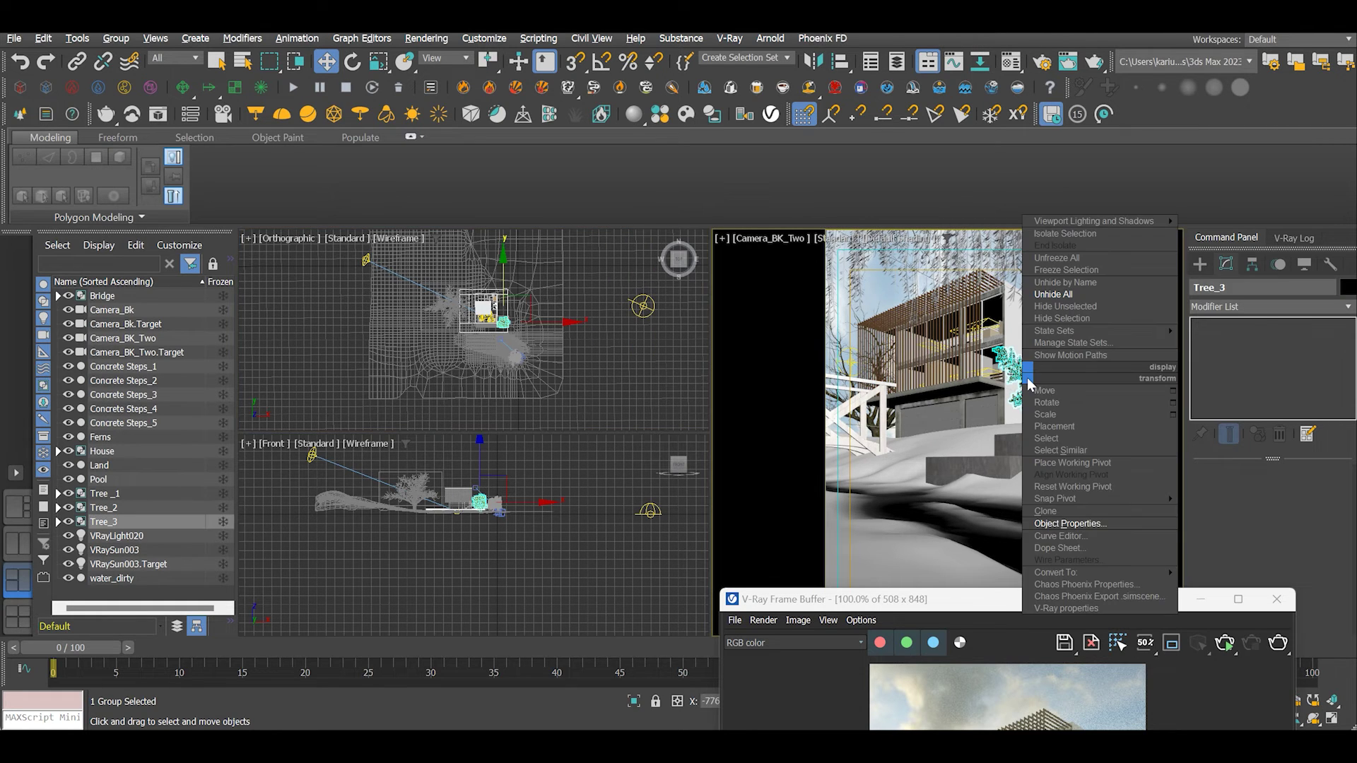
click(1063, 524)
click(690, 347)
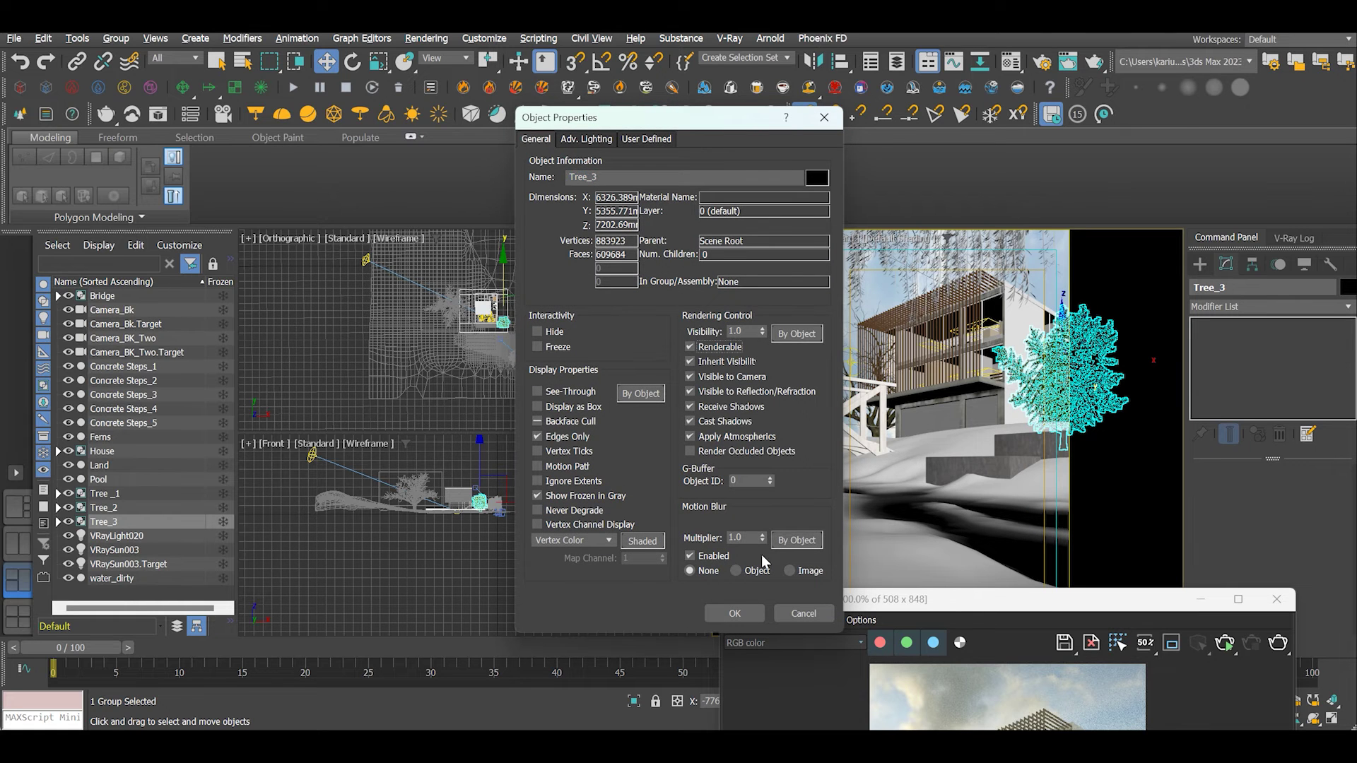
click(741, 616)
Make Tree _1 renderable in its Object Properties
right_click(905, 276)
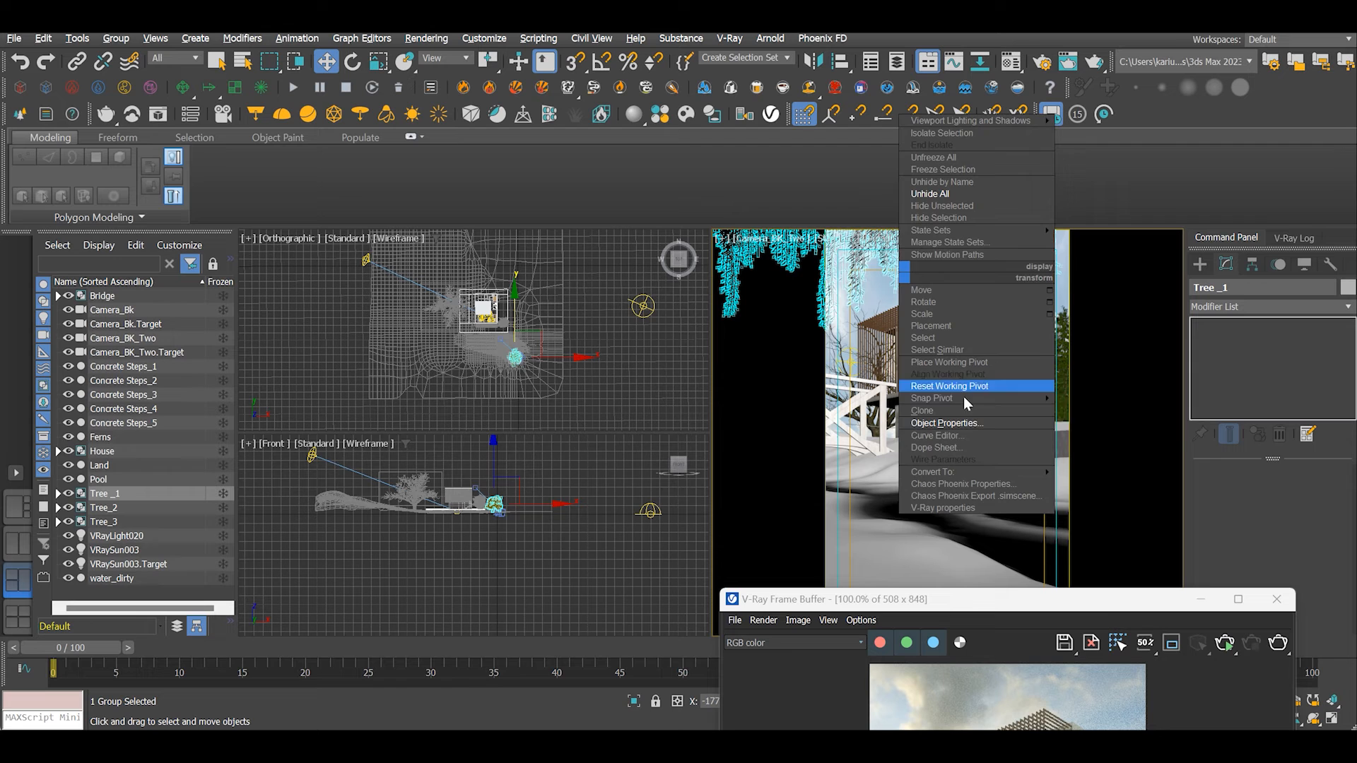
click(963, 423)
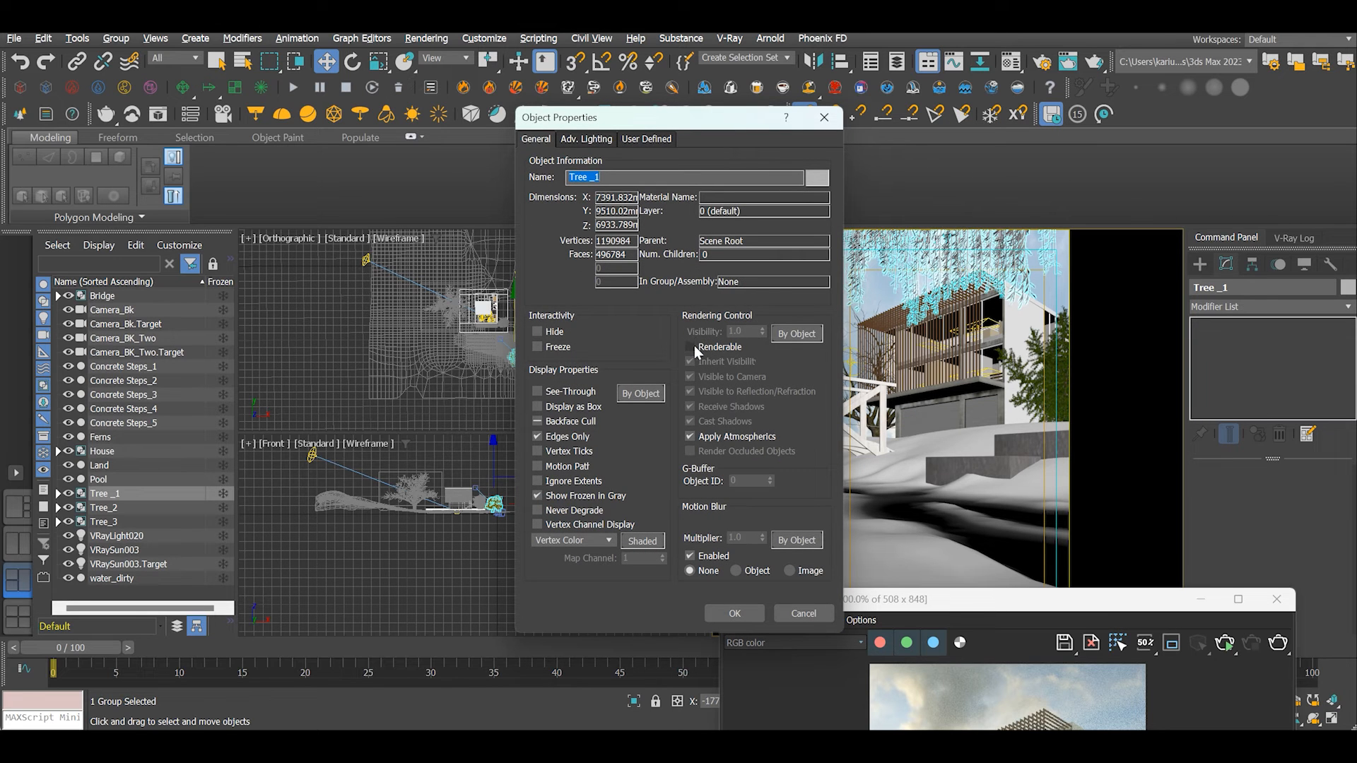
click(692, 347)
click(735, 612)
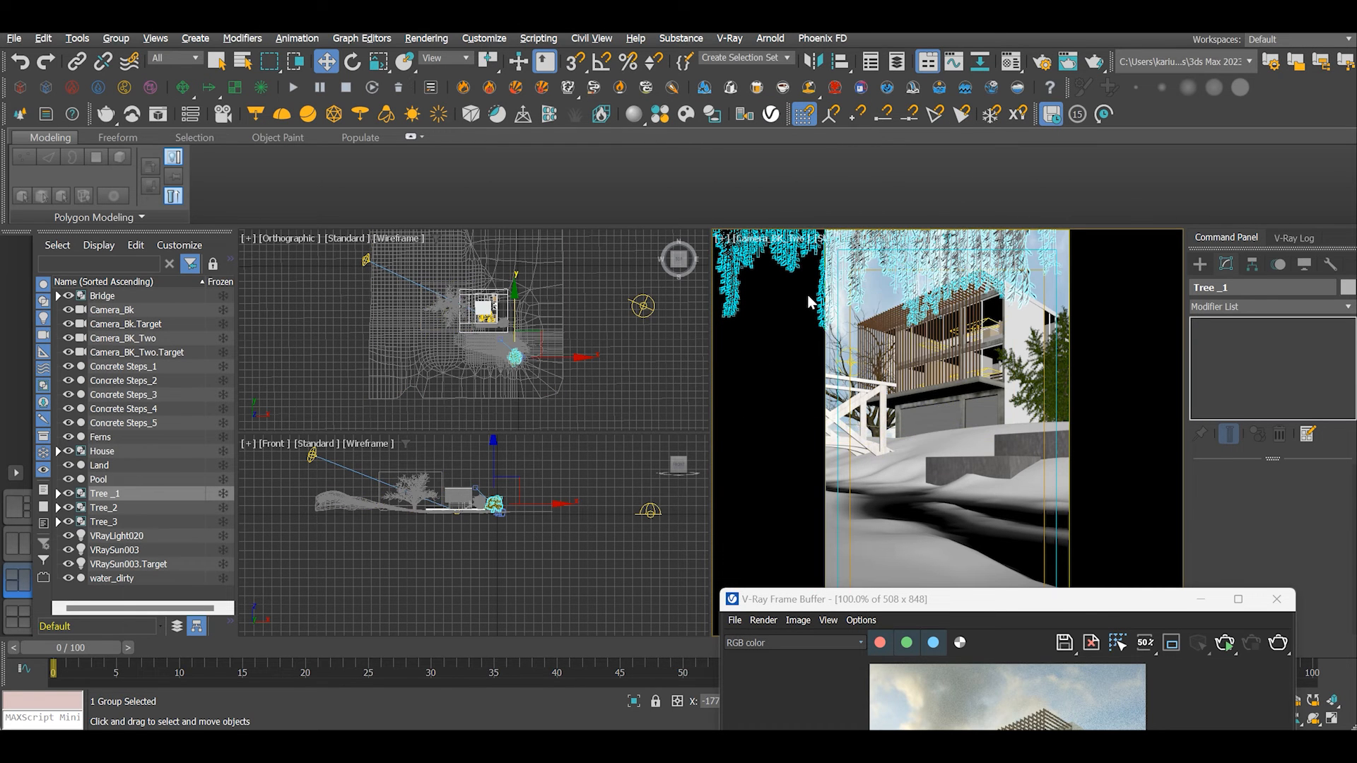
Make Tree_2 renderable in its Object Properties
click(857, 361)
right_click(856, 365)
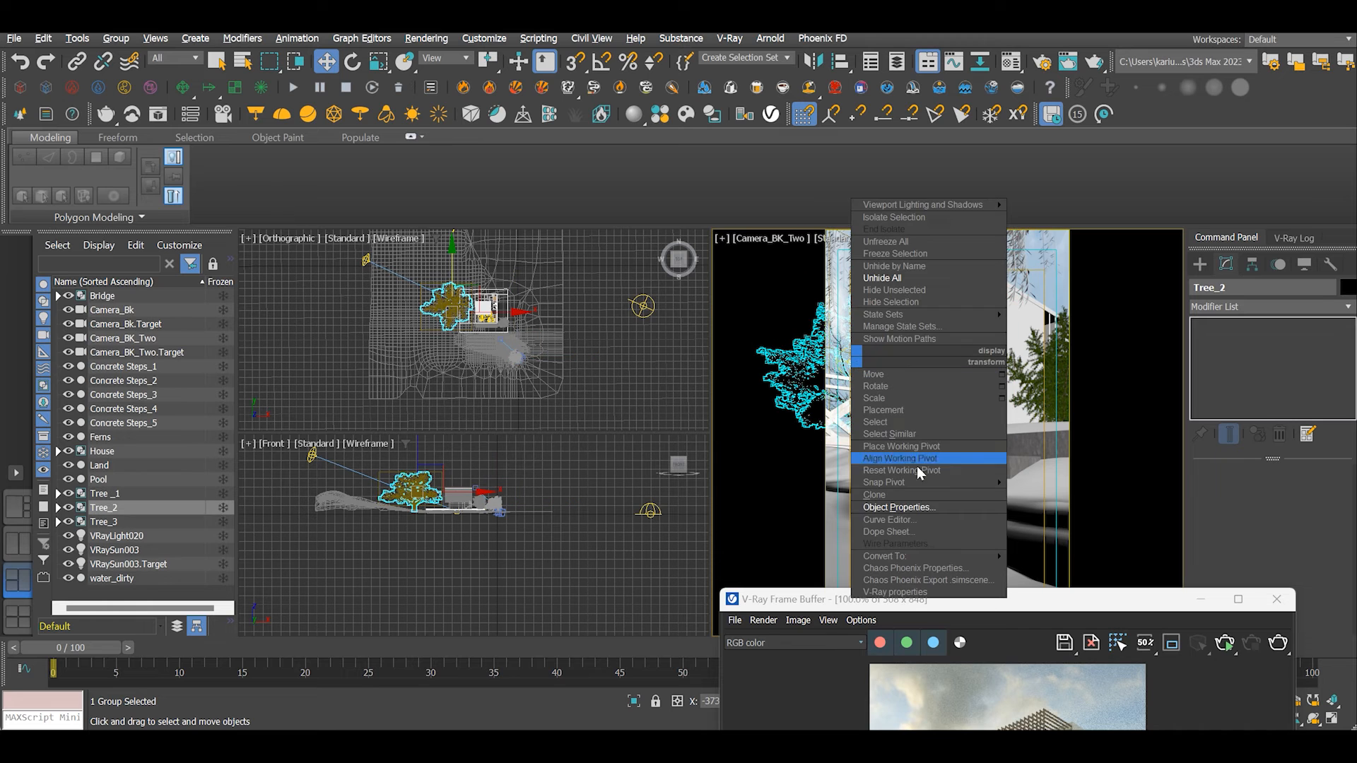
click(902, 508)
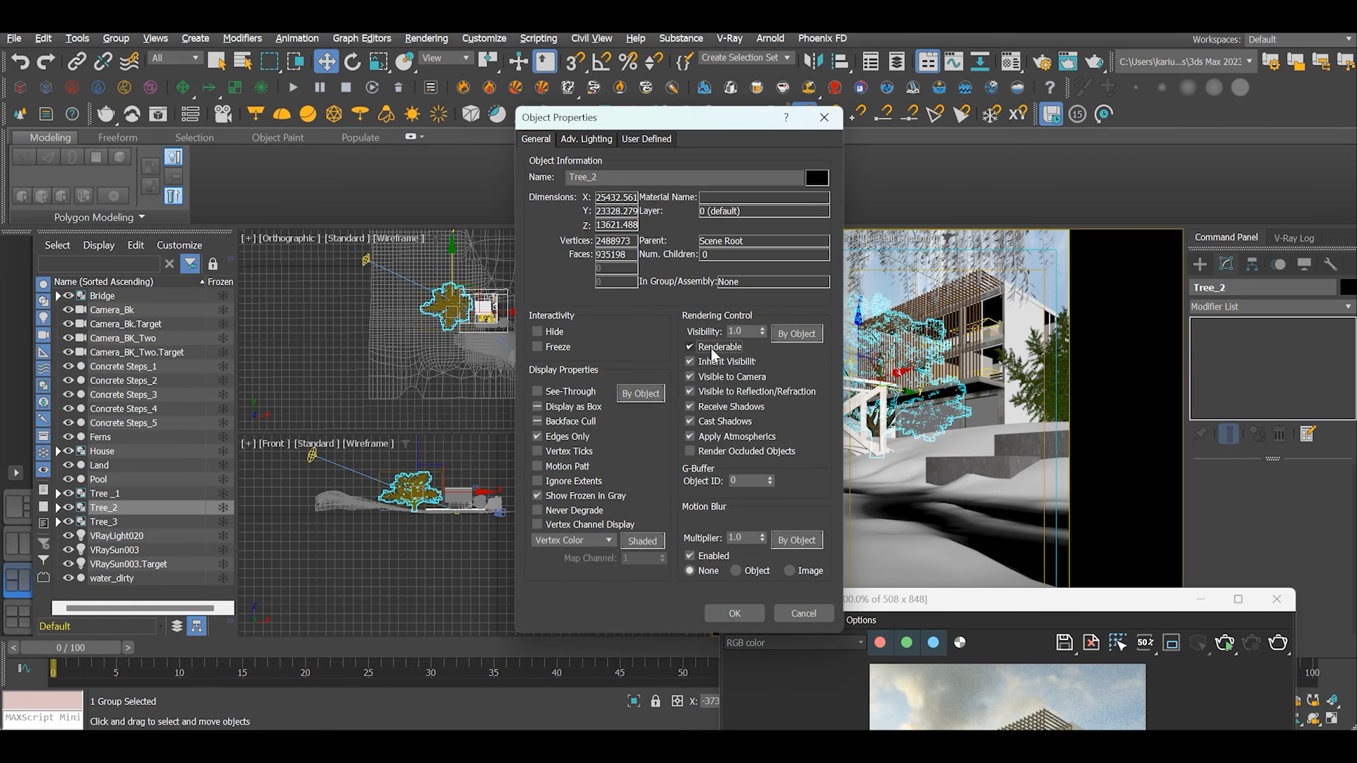
click(747, 611)
Reposition the V-Ray Frame Buffer and launch the final render with the trees visible
click(1018, 599)
drag(1018, 599, 954, 102)
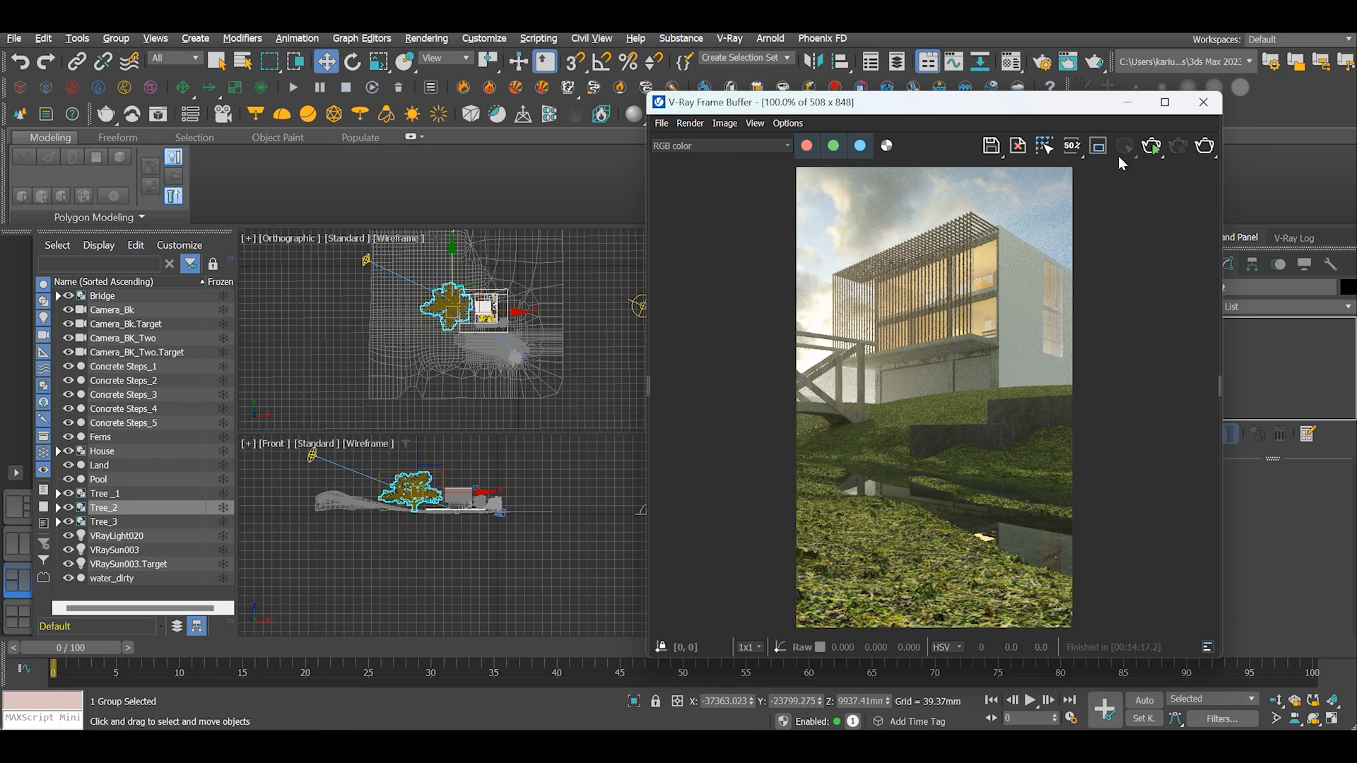
key(shift+q)
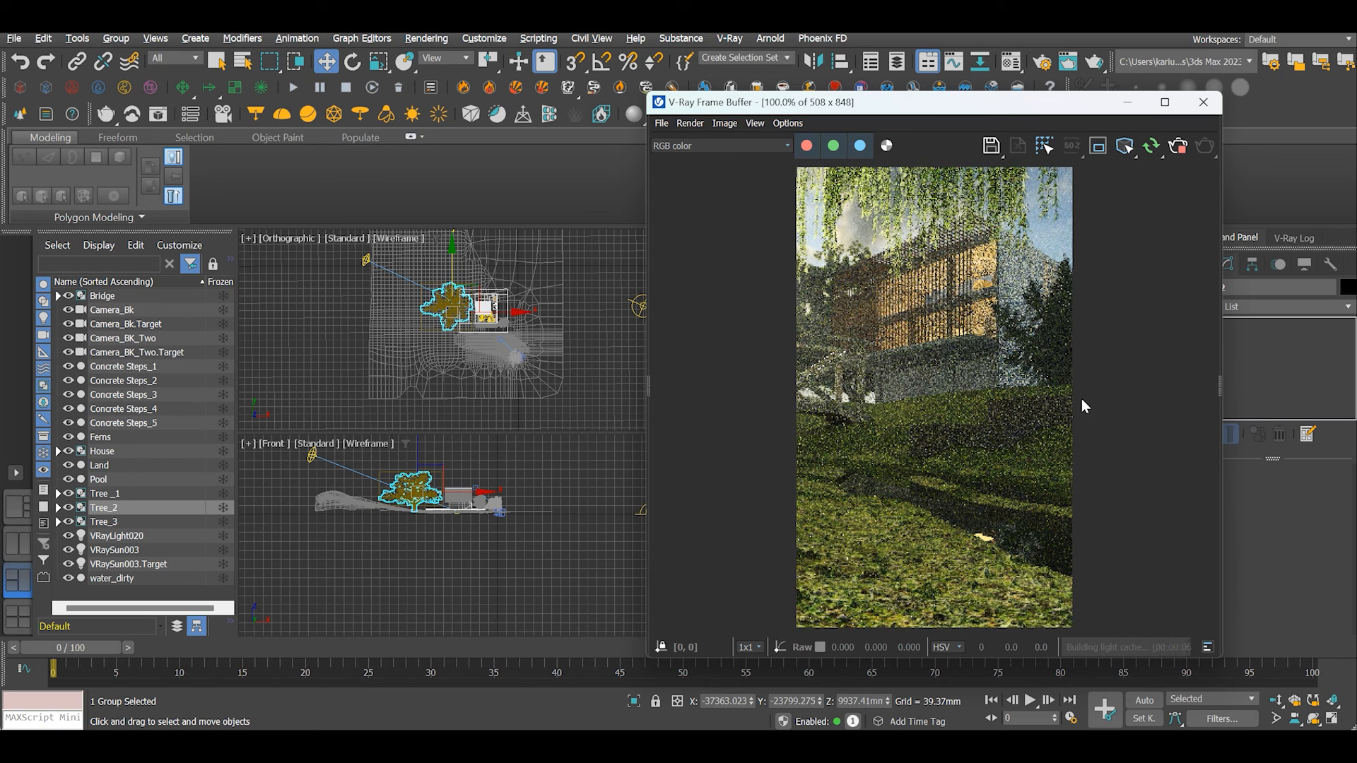